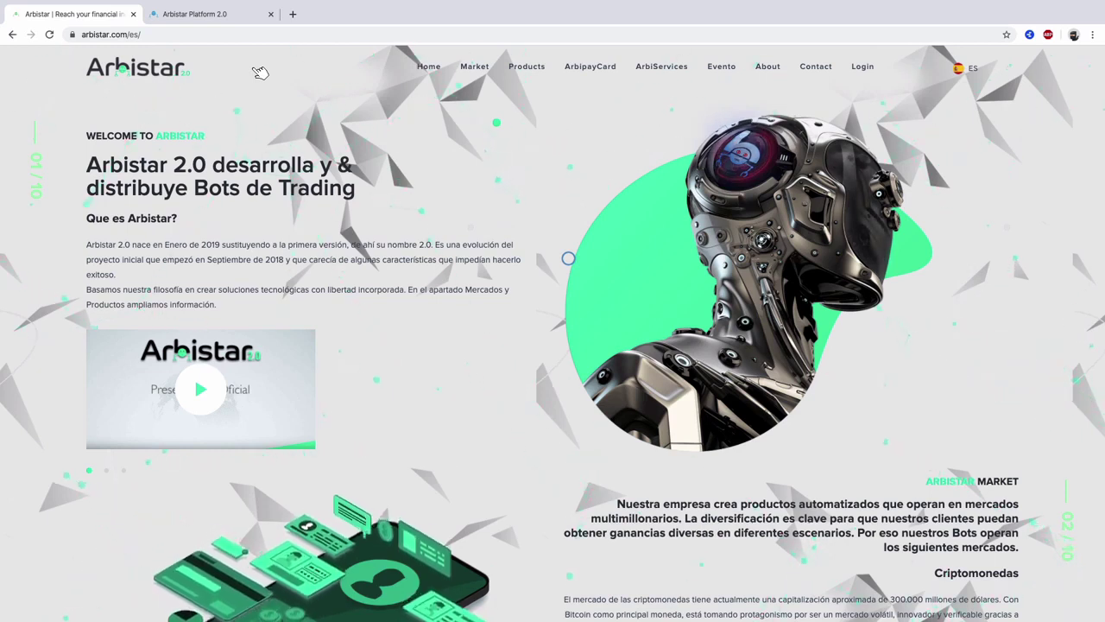
# - Go to the Arbistar sign-up page, check its referral URL, and choose the Individual account type
pyautogui.click(208, 16)
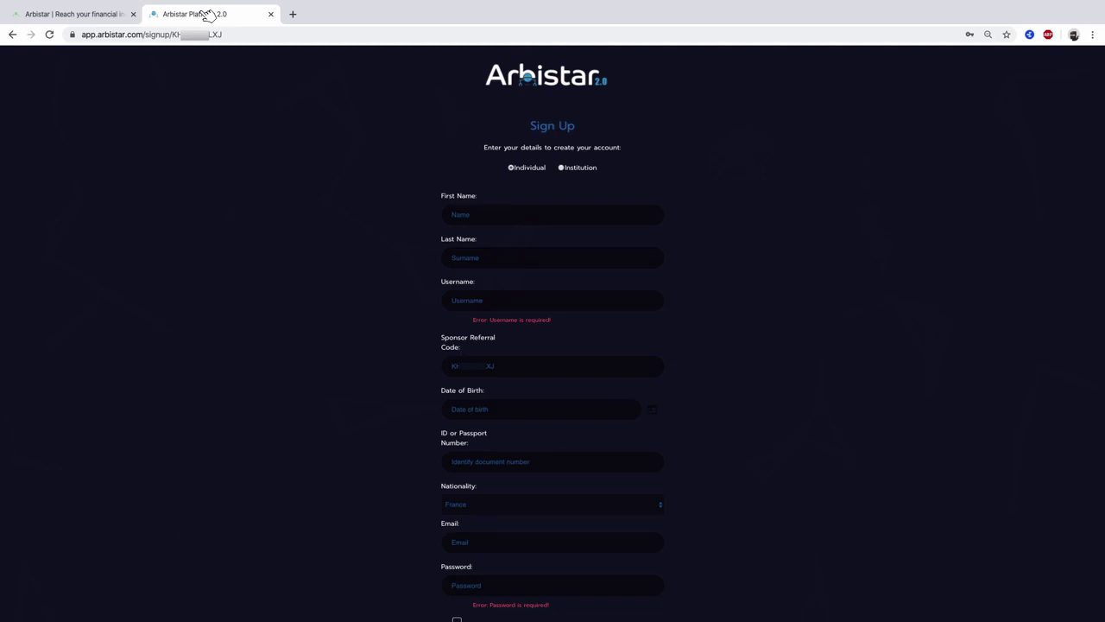
pyautogui.moveTo(226, 34); pyautogui.dragTo(81, 31)
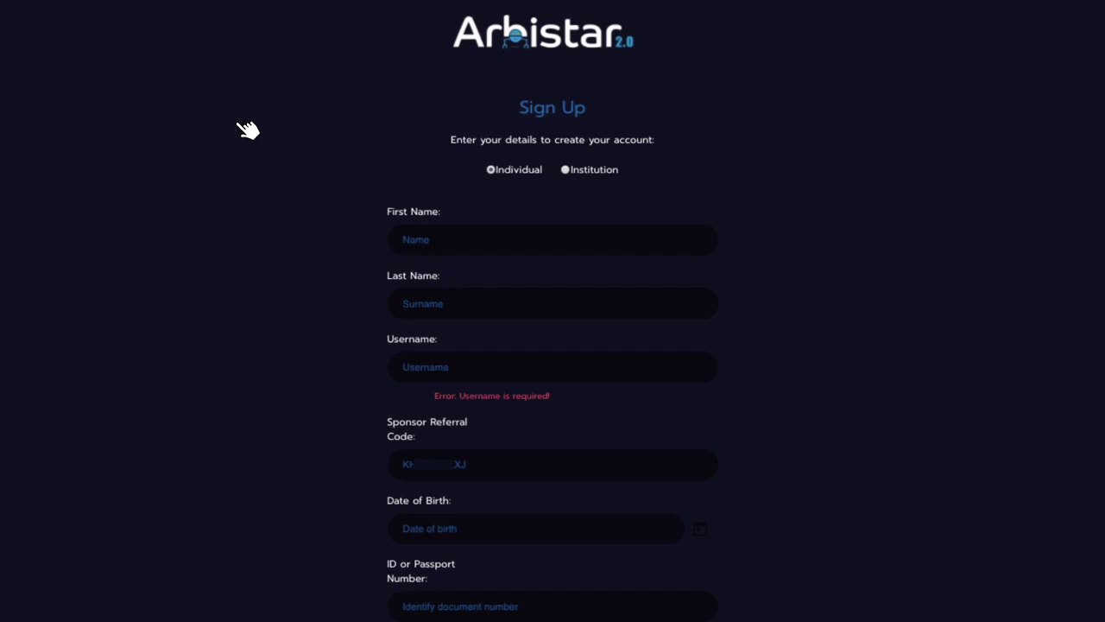
pyautogui.click(489, 169)
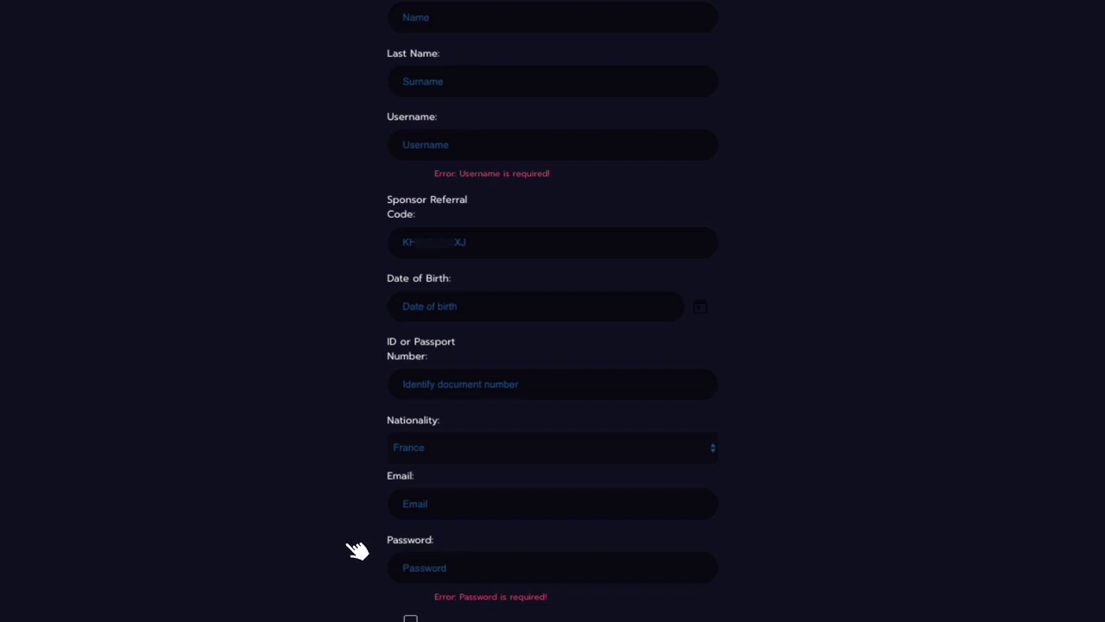
pyautogui.scroll(-3, 357, 550)
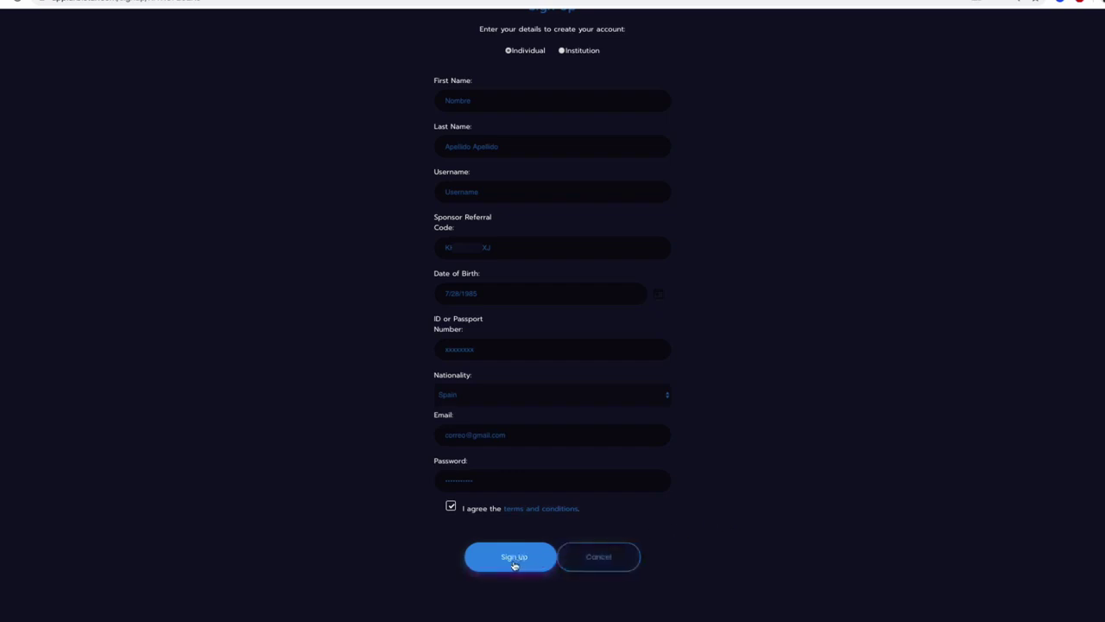
# - Submit the completed individual registration form with Sign Up
pyautogui.click(512, 558)
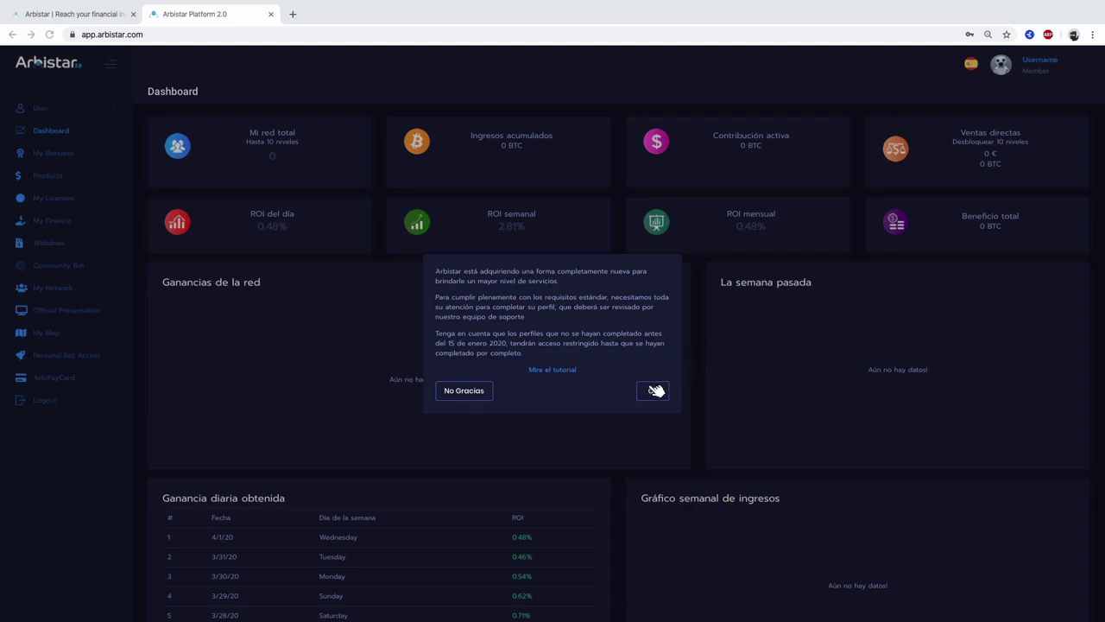
# - Accept the profile-completion request and review the 'Editar el perfil del usuario' identity form
pyautogui.click(653, 390)
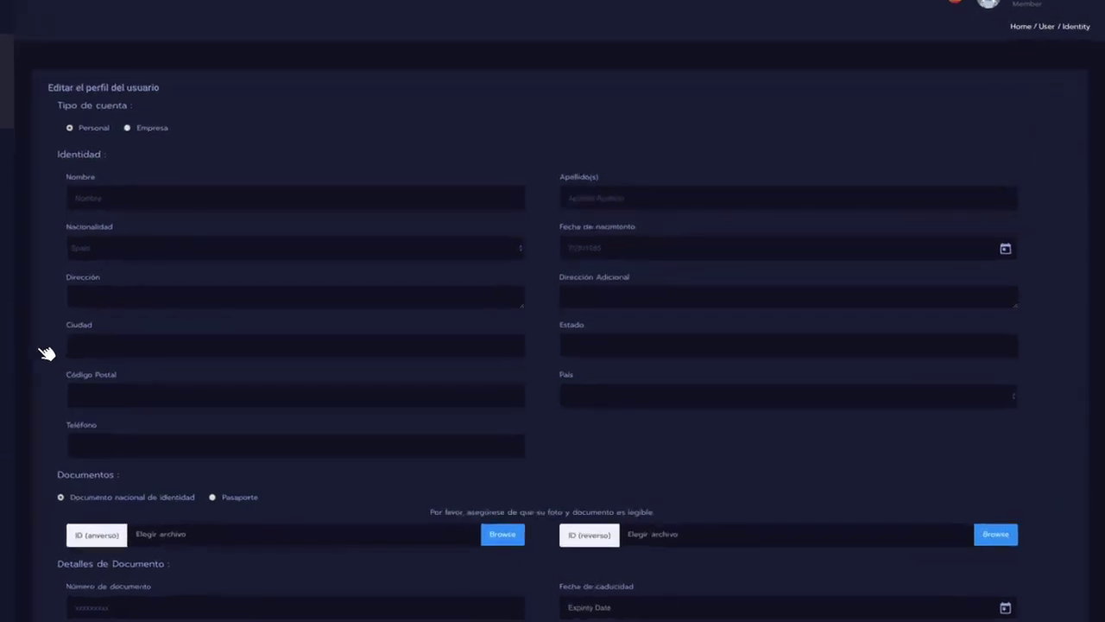
pyautogui.scroll(-1, 46, 353)
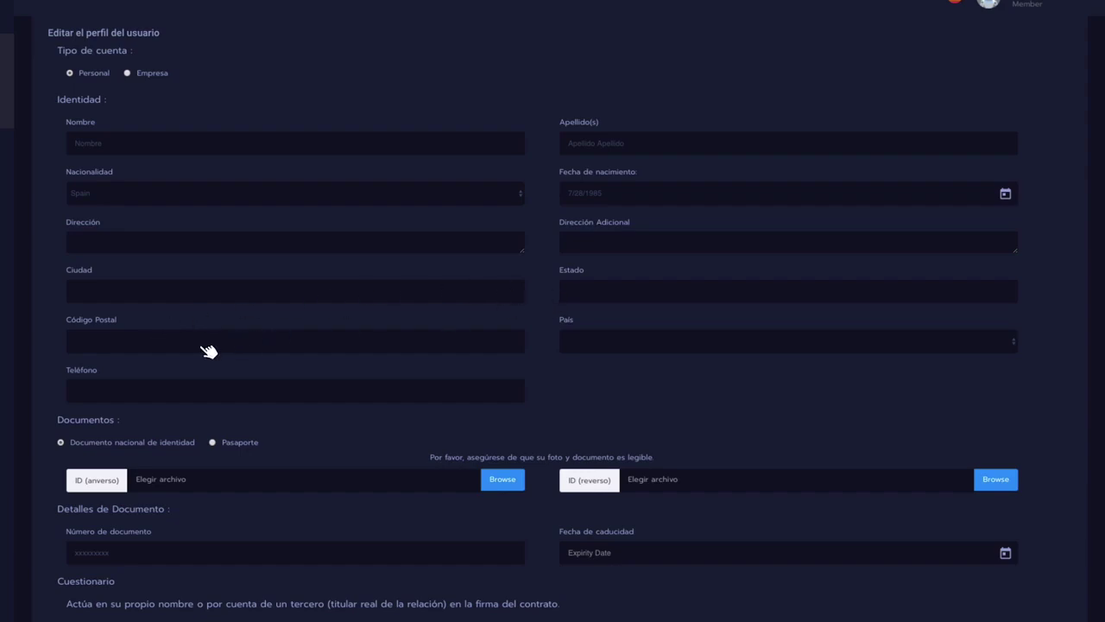
pyautogui.scroll(-3, 257, 415)
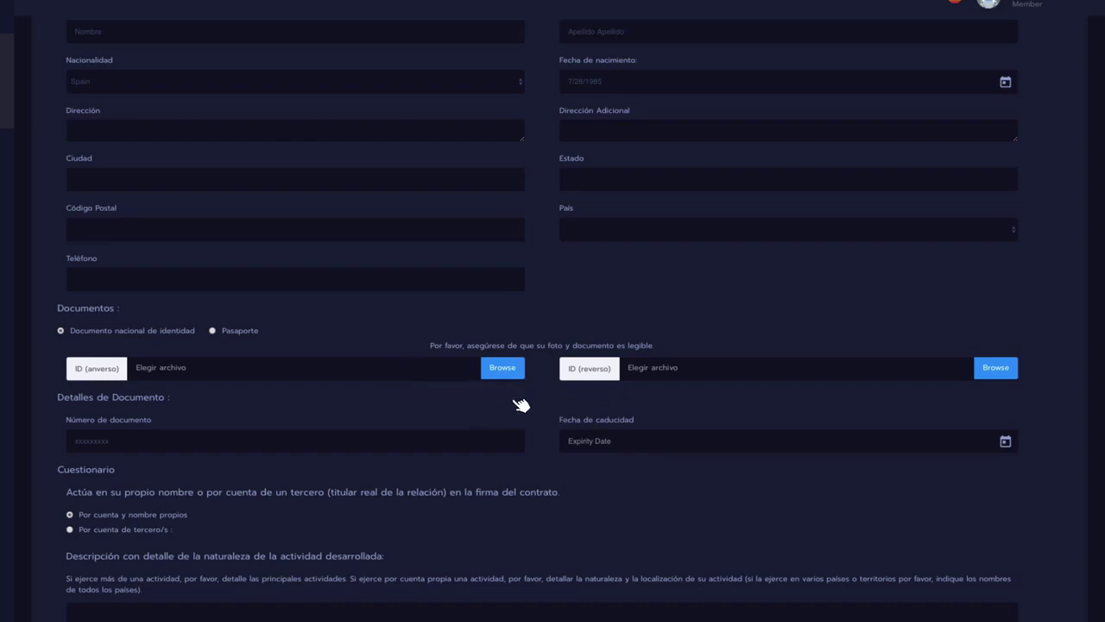
pyautogui.scroll(-1, 518, 401)
pyautogui.scroll(-1, 315, 425)
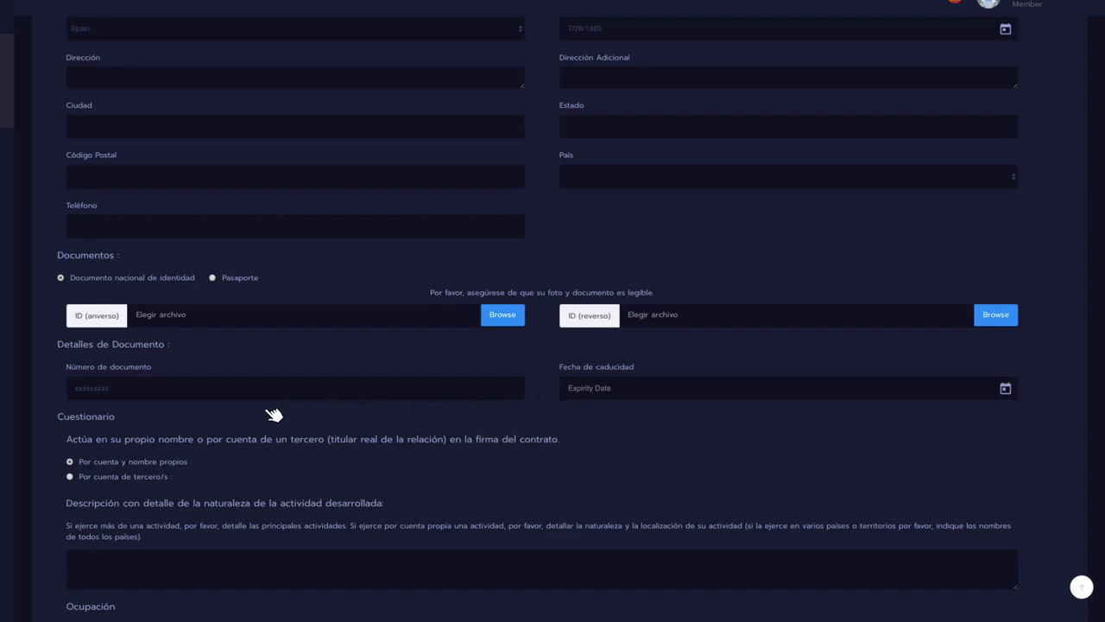
pyautogui.scroll(-3, 274, 414)
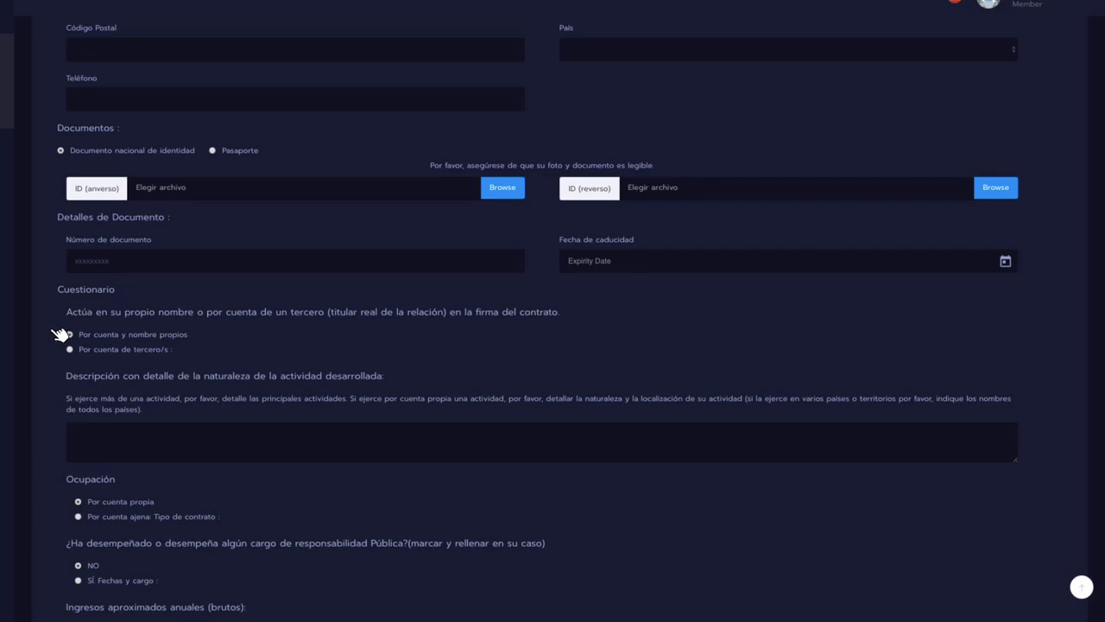
# - Mark 'Por cuenta y nombre propios' and move down to the Declaración Jurada section
pyautogui.click(65, 334)
pyautogui.scroll(-1, 44, 379)
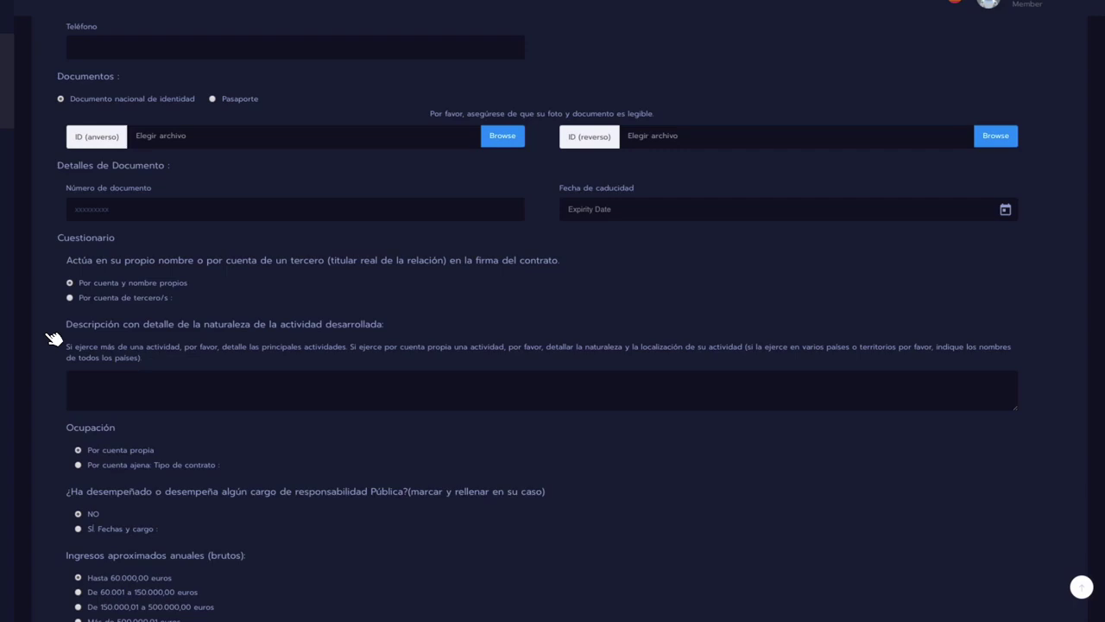
pyautogui.scroll(-1, 50, 382)
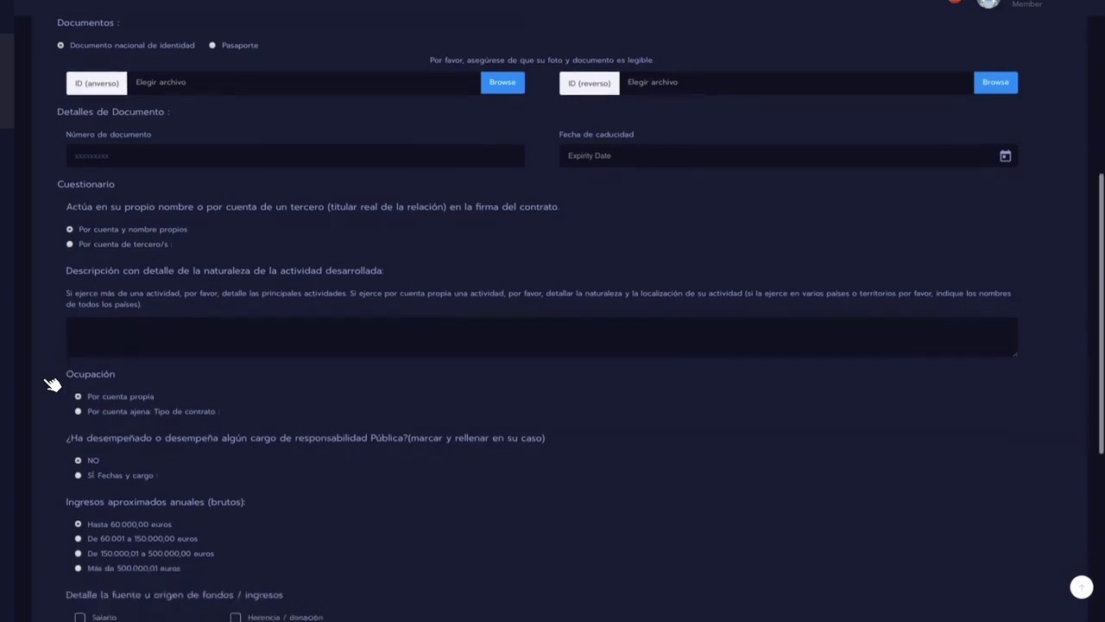
pyautogui.scroll(-1, 50, 383)
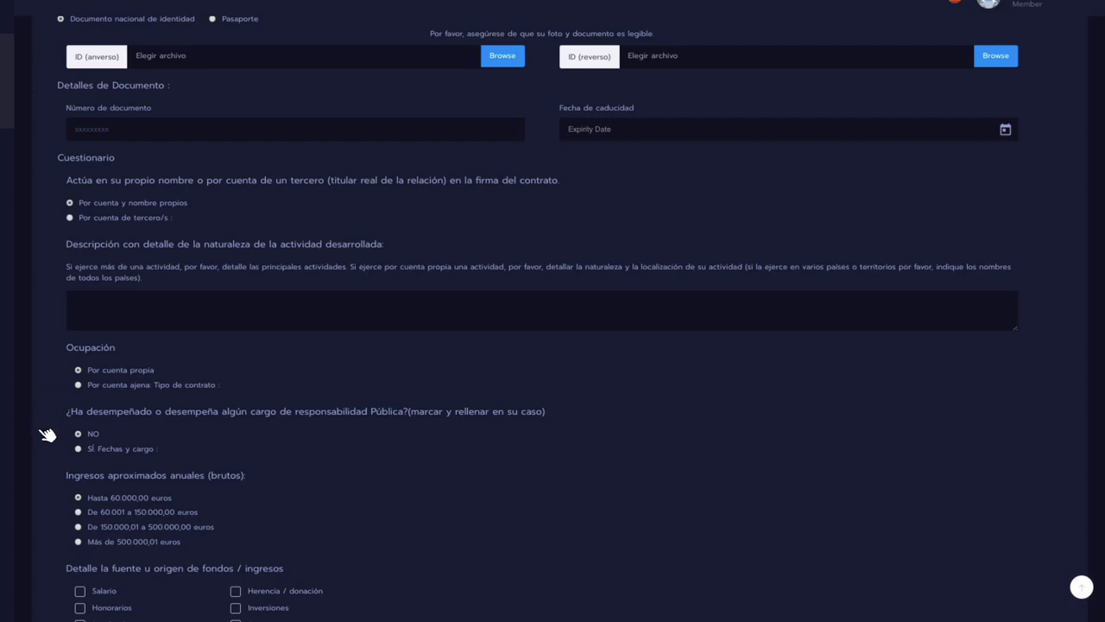
pyautogui.scroll(-1, 47, 434)
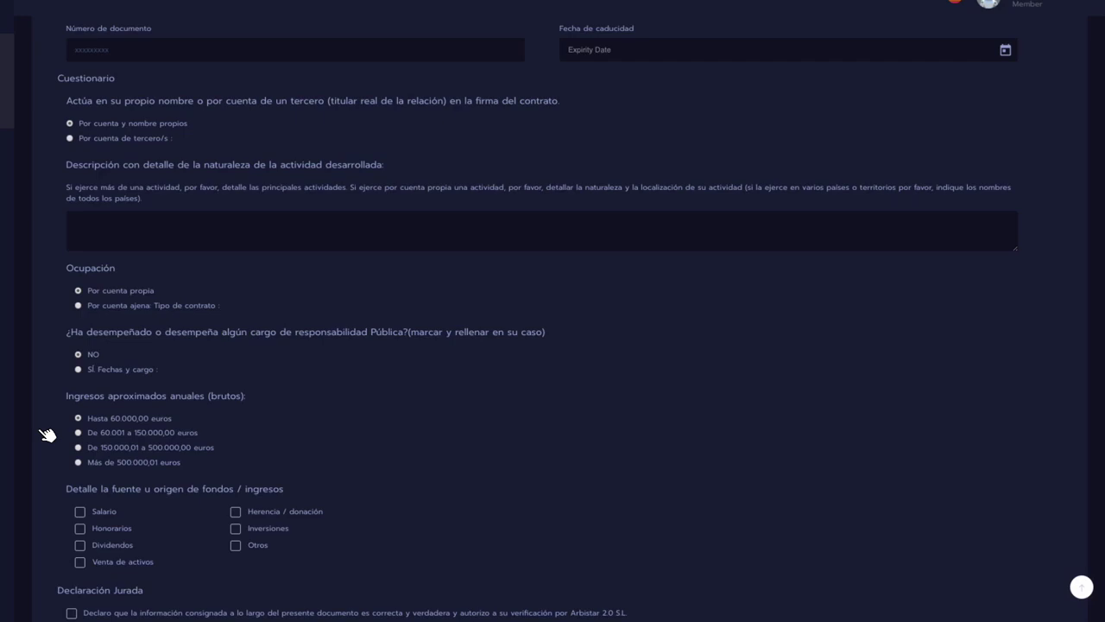
pyautogui.scroll(-1, 47, 434)
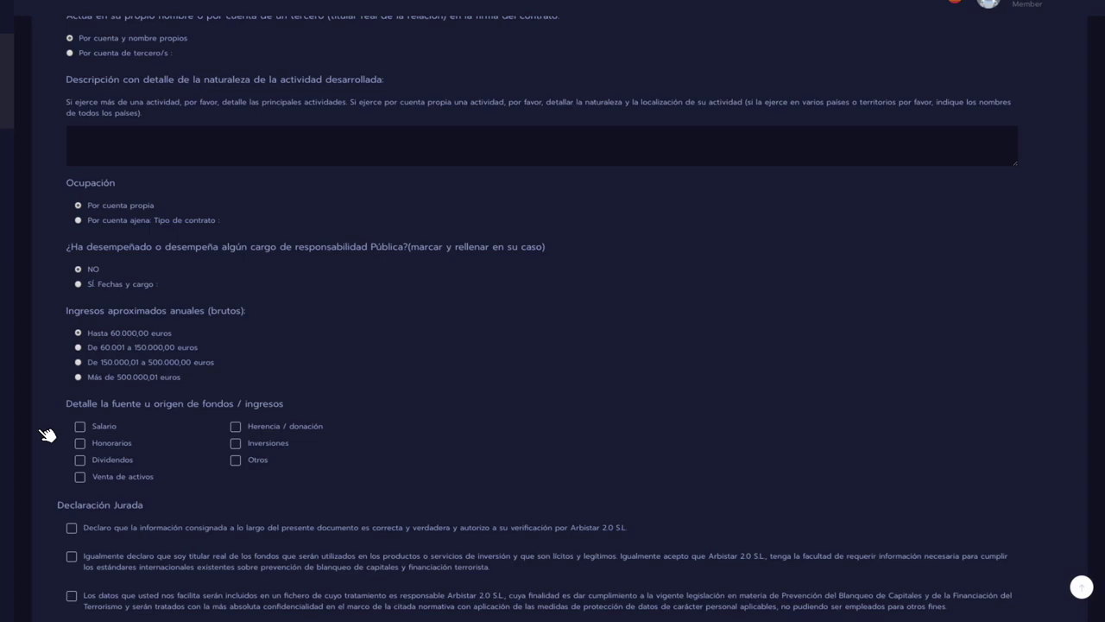
pyautogui.scroll(-2, 47, 434)
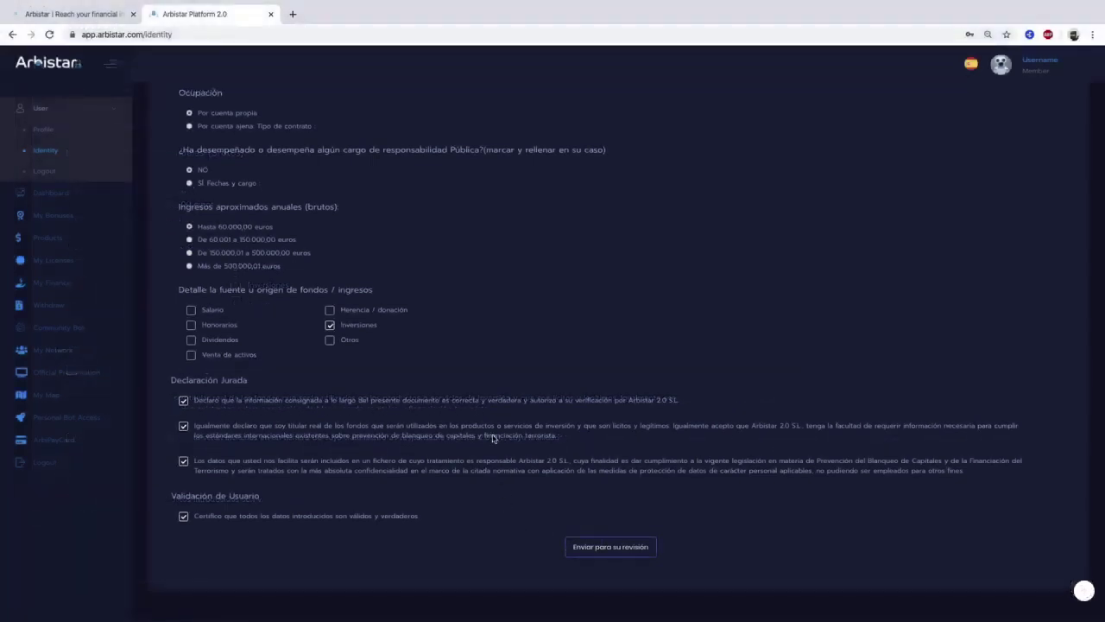
# - Send the identity verification form with 'Enviar para su revisión'
pyautogui.scroll(3, 492, 359)
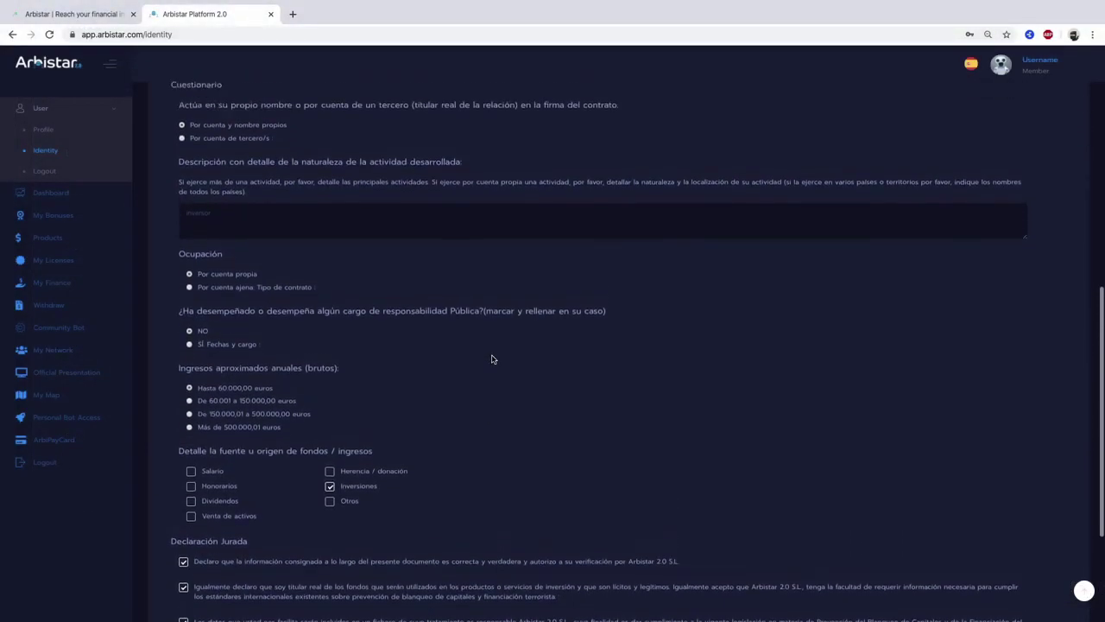
pyautogui.scroll(2, 492, 359)
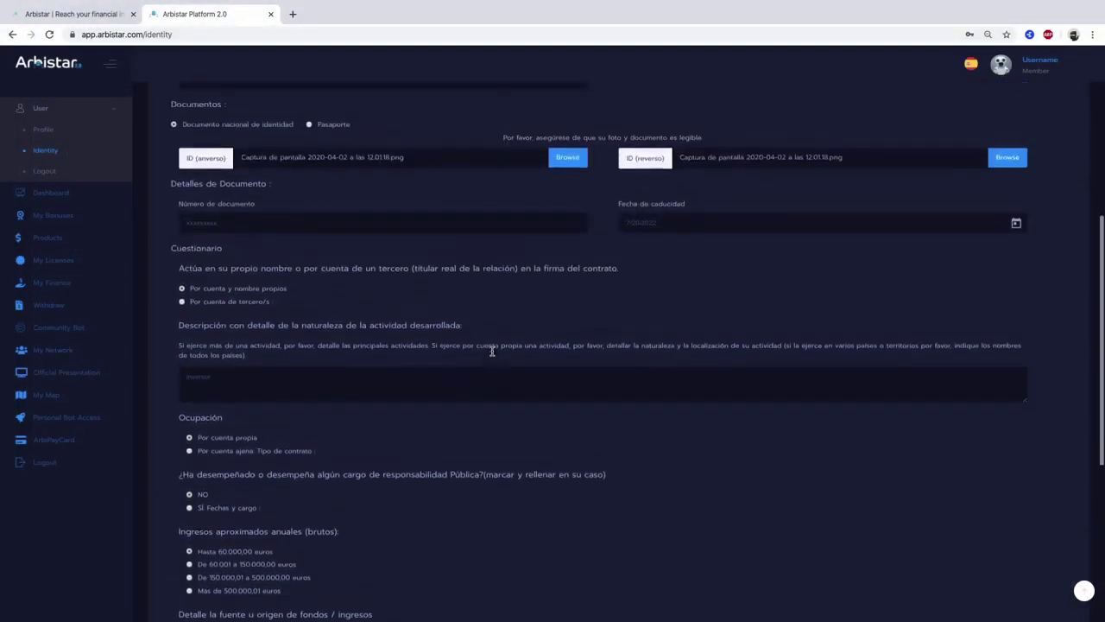
pyautogui.scroll(-3, 550, 344)
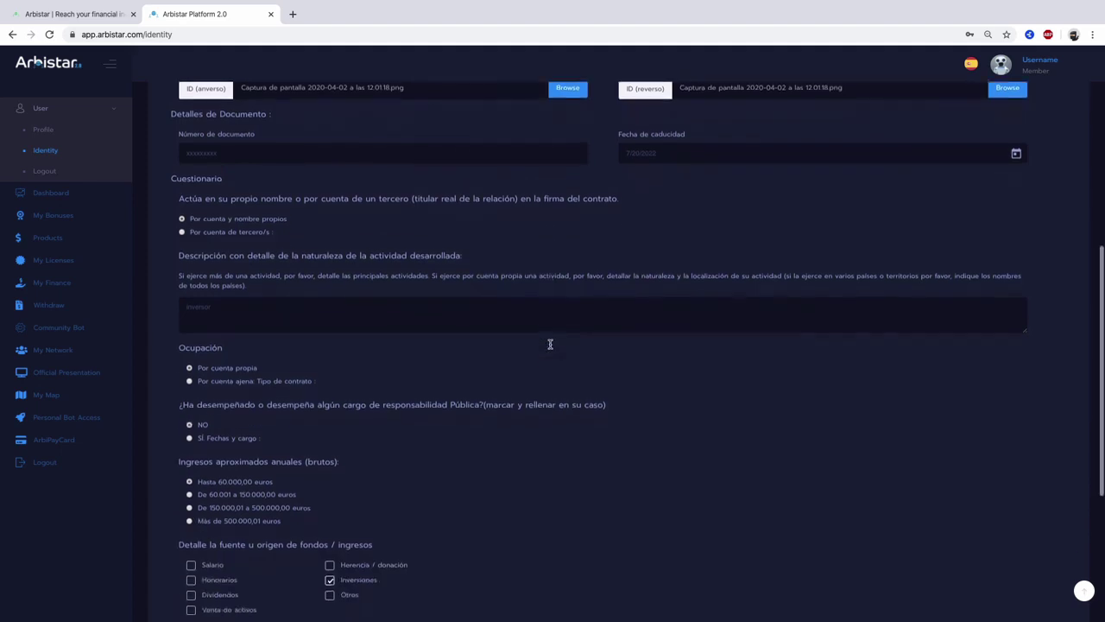
pyautogui.scroll(-2, 550, 343)
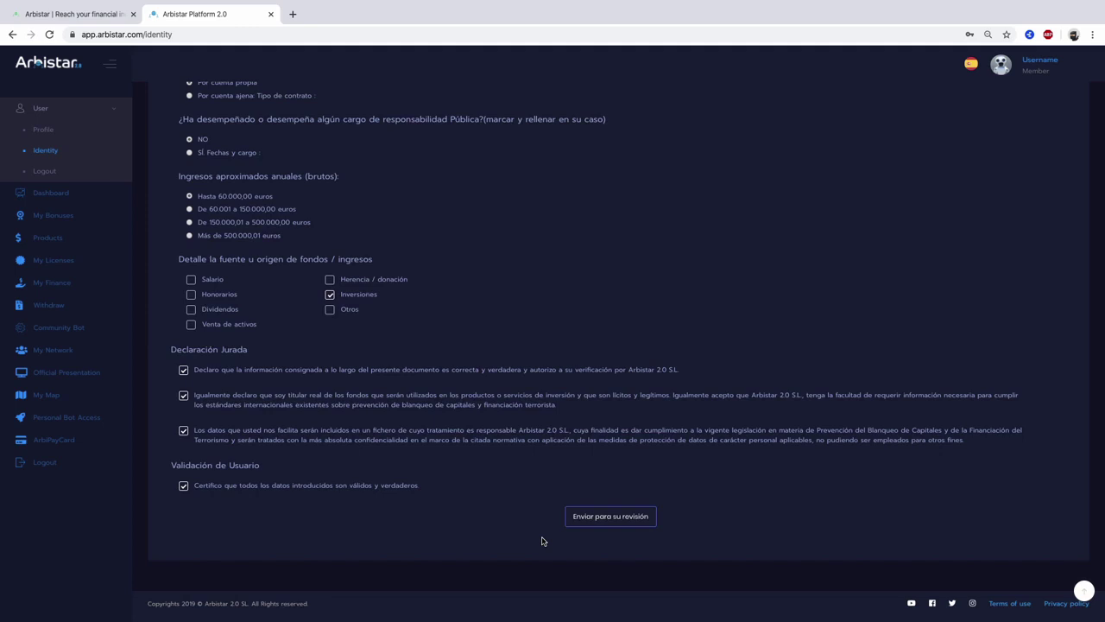
pyautogui.click(587, 513)
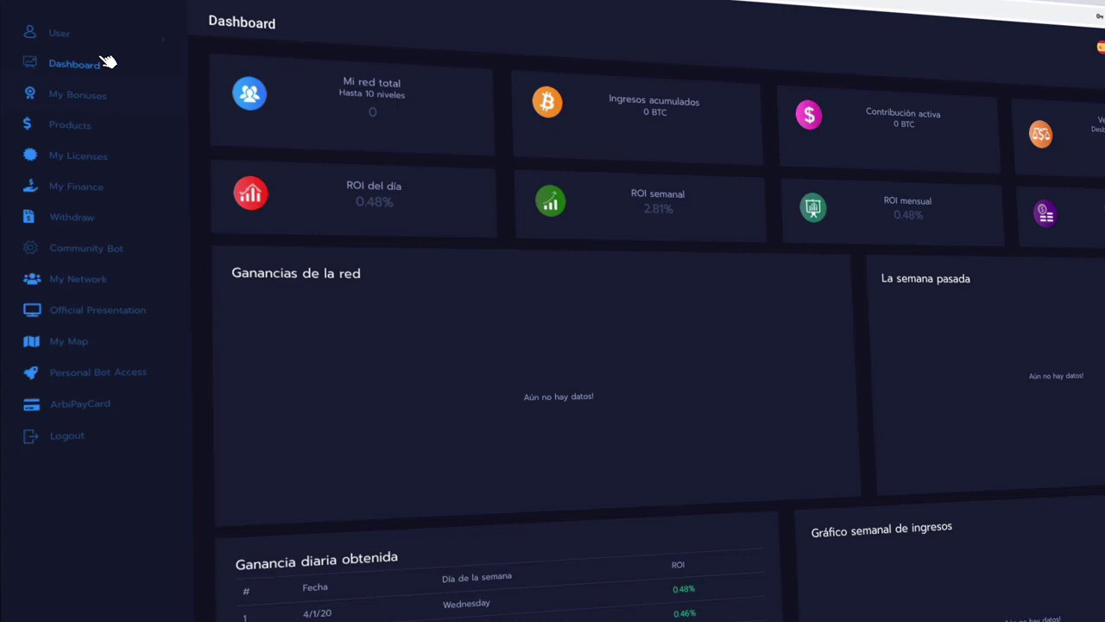
# - Expand the User menu to show Profile, Identity and Logout
pyautogui.click(95, 33)
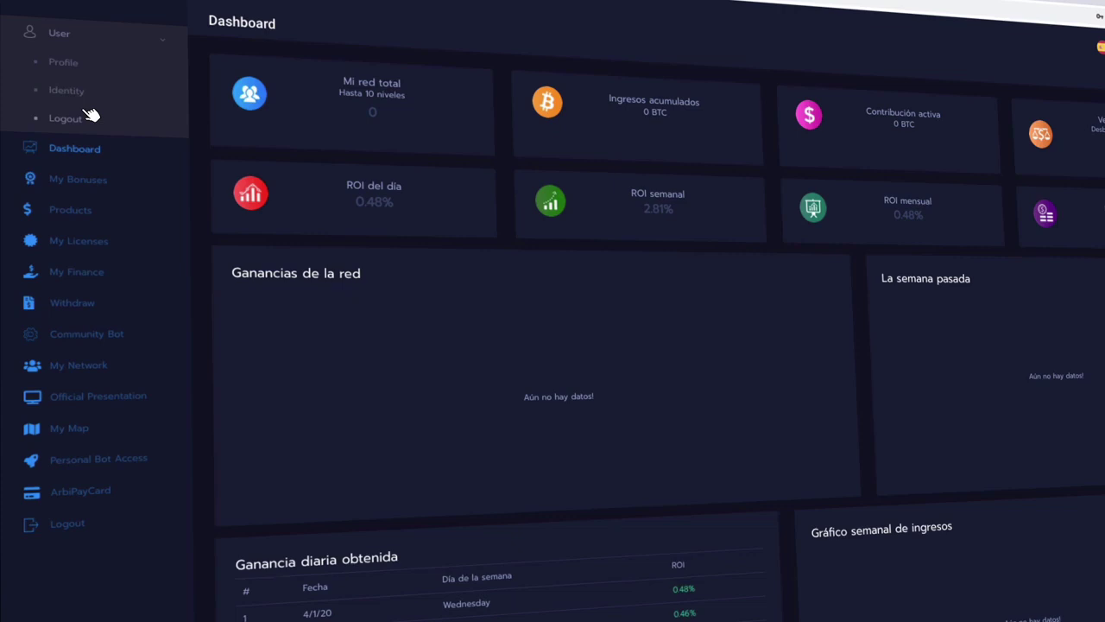
# - Reload the Dashboard, then go to the Products page
pyautogui.click(102, 145)
pyautogui.click(111, 208)
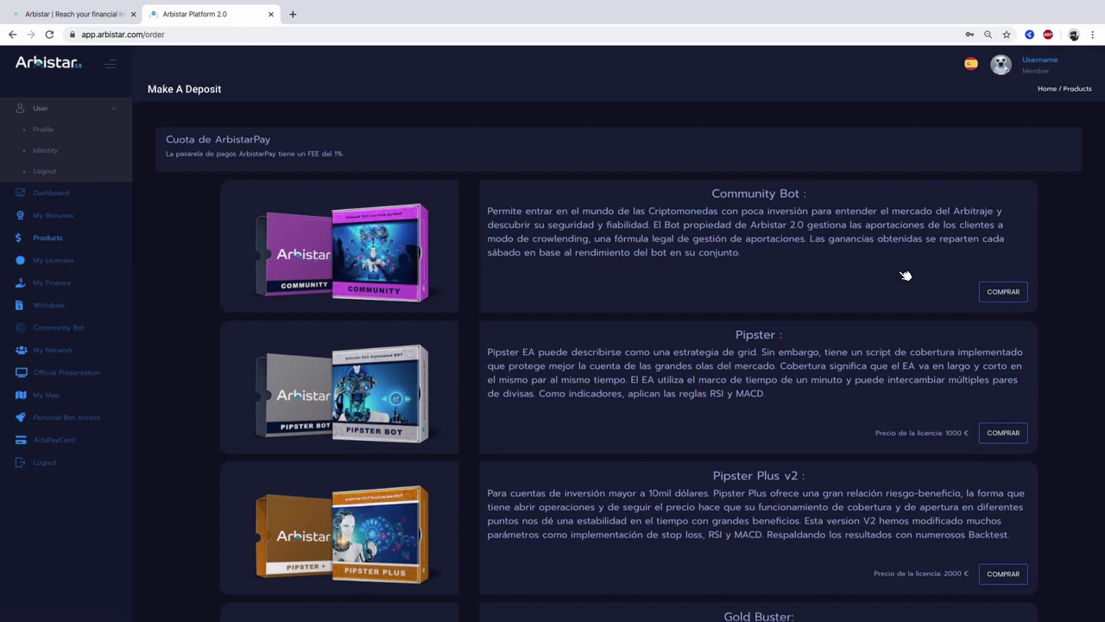
# - Scroll through the bot catalogue from Community Bot to ANN Bot and back to the top
pyautogui.scroll(-2, 905, 275)
pyautogui.scroll(-3, 906, 275)
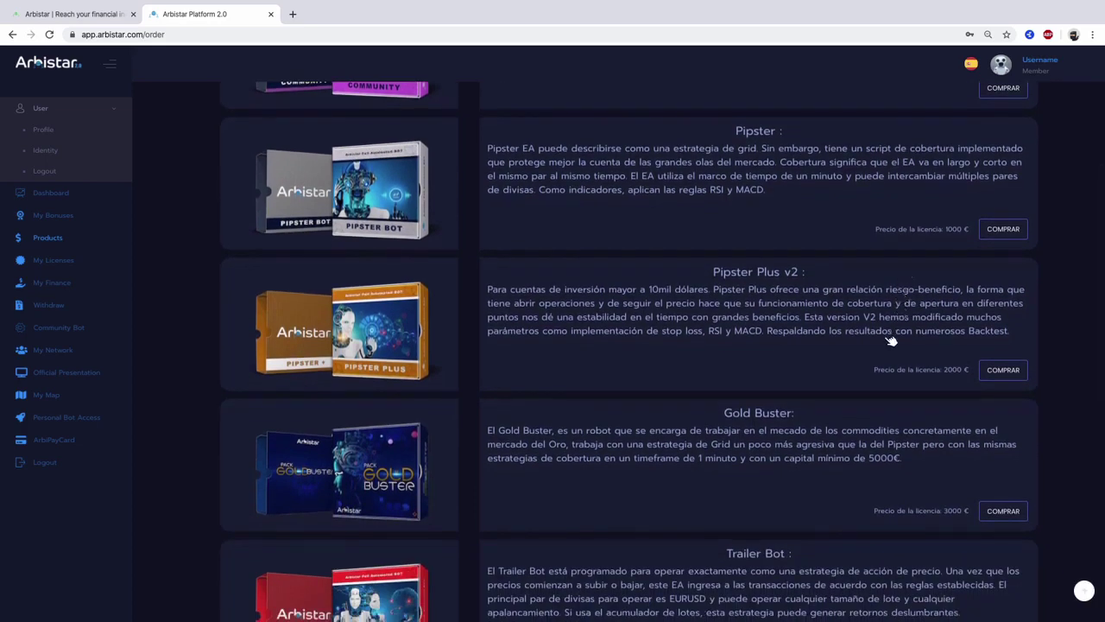
pyautogui.scroll(-4, 891, 341)
pyautogui.scroll(-2, 891, 341)
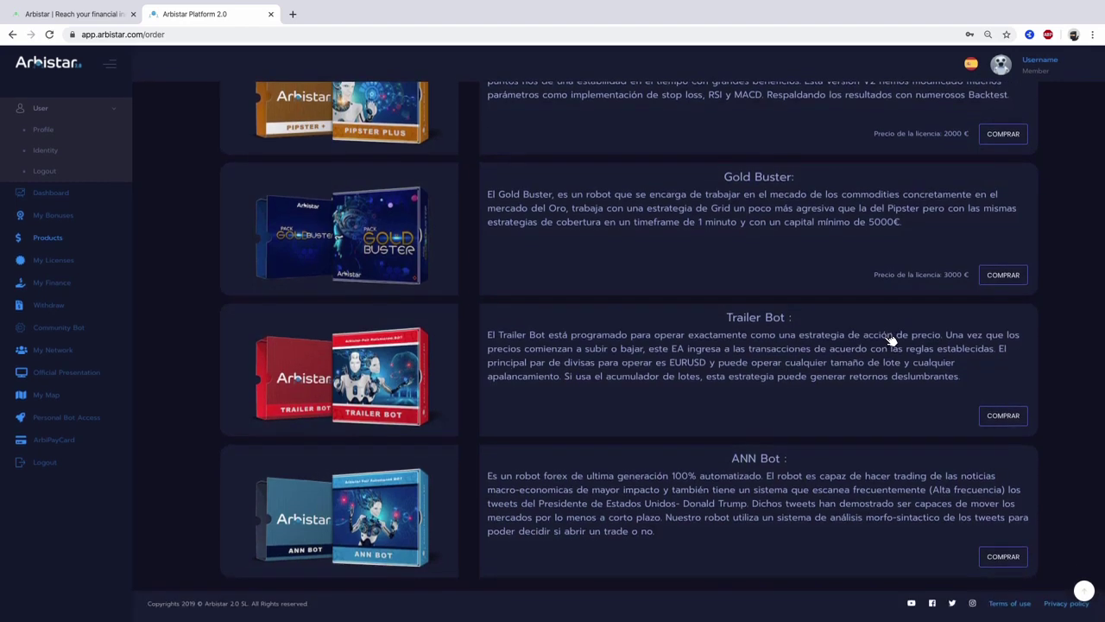
pyautogui.scroll(3, 891, 341)
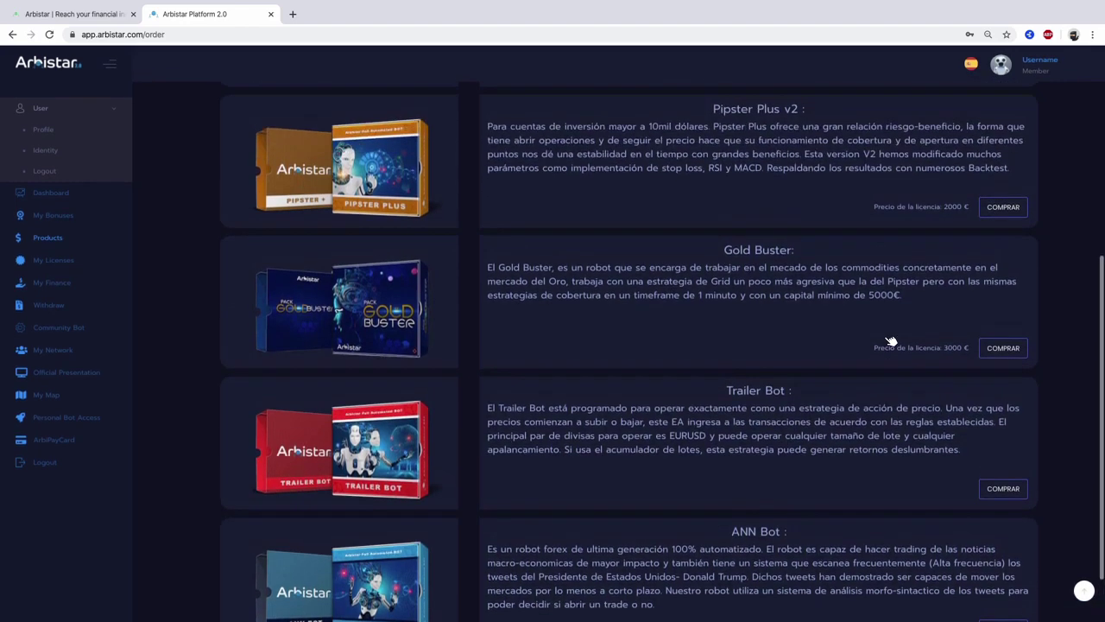
pyautogui.scroll(3, 891, 341)
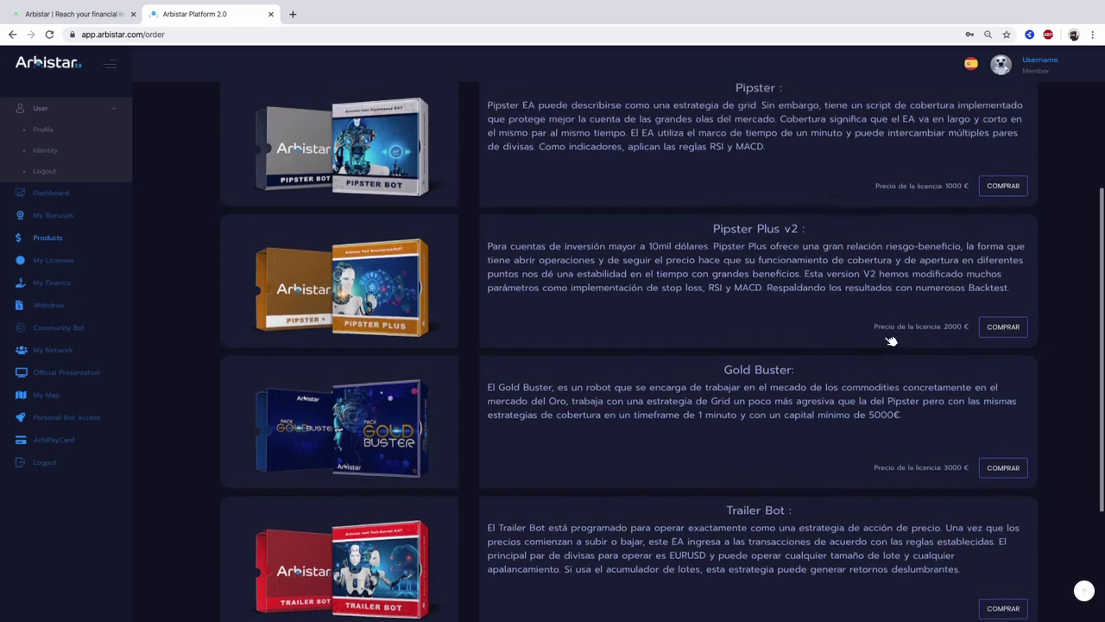
pyautogui.scroll(1, 891, 341)
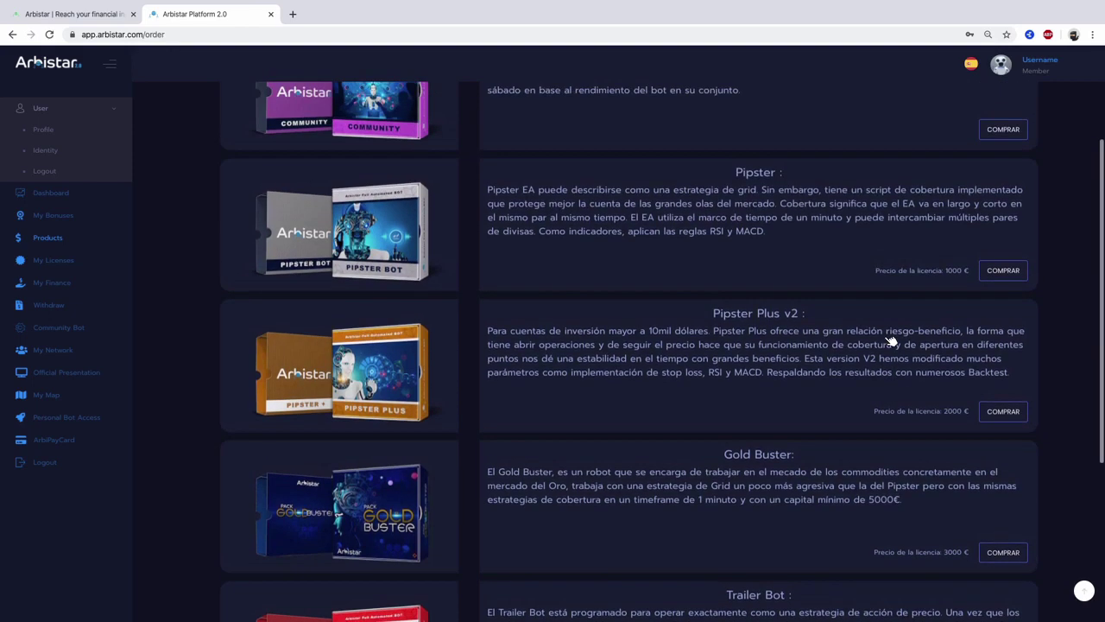
pyautogui.scroll(2, 891, 341)
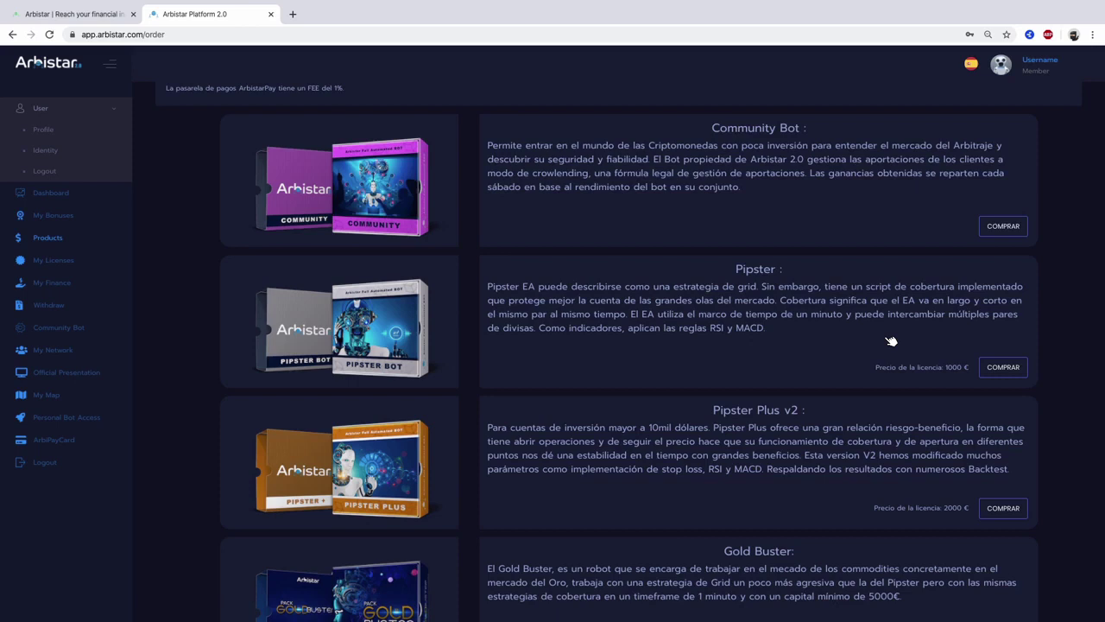
pyautogui.scroll(1, 891, 341)
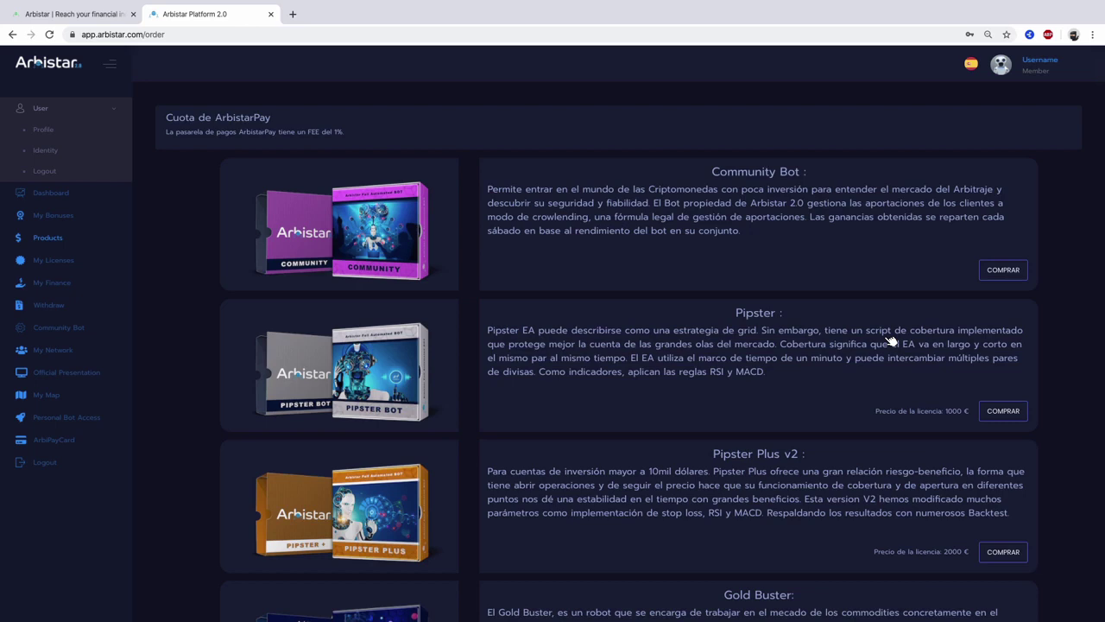
pyautogui.scroll(1, 890, 341)
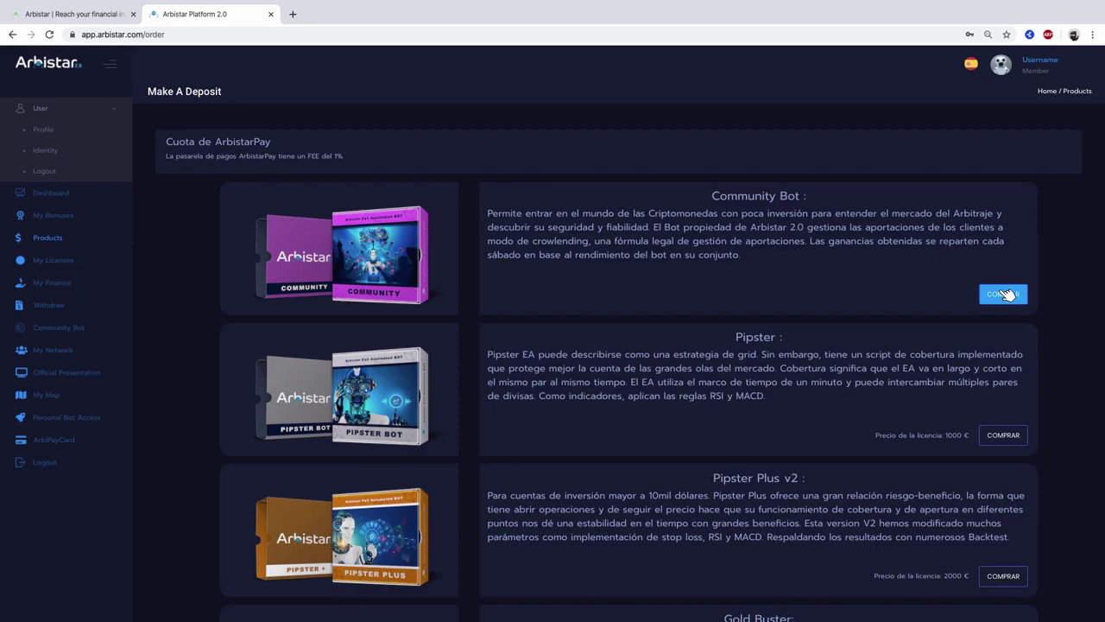
# - Start buying Community Bot and read its purchase terms through clause 10
pyautogui.click(1004, 295)
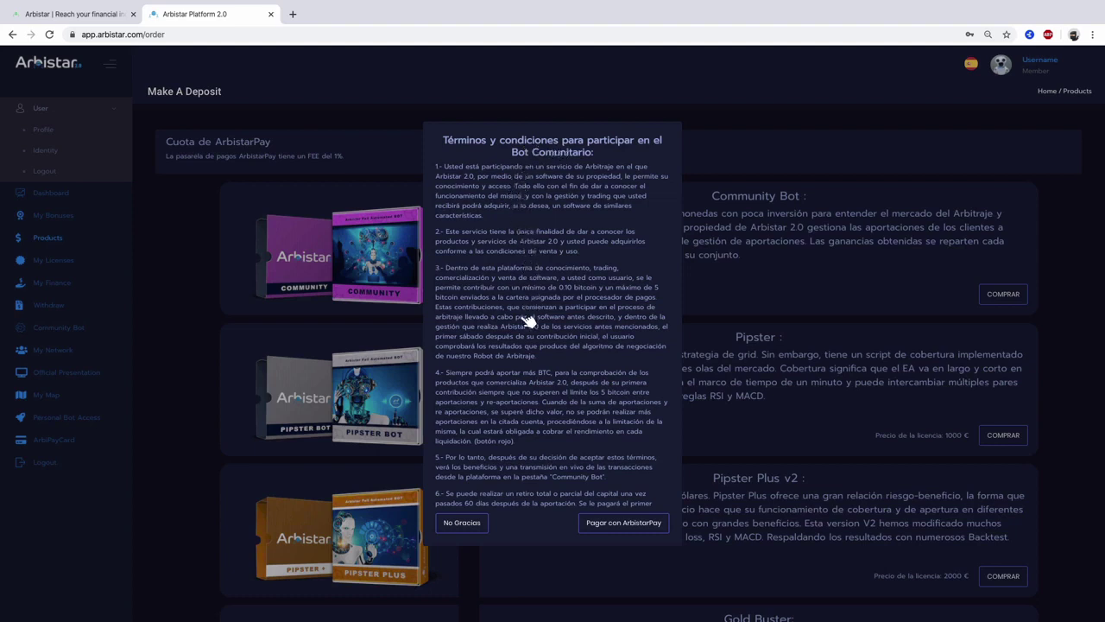
pyautogui.scroll(-2, 531, 389)
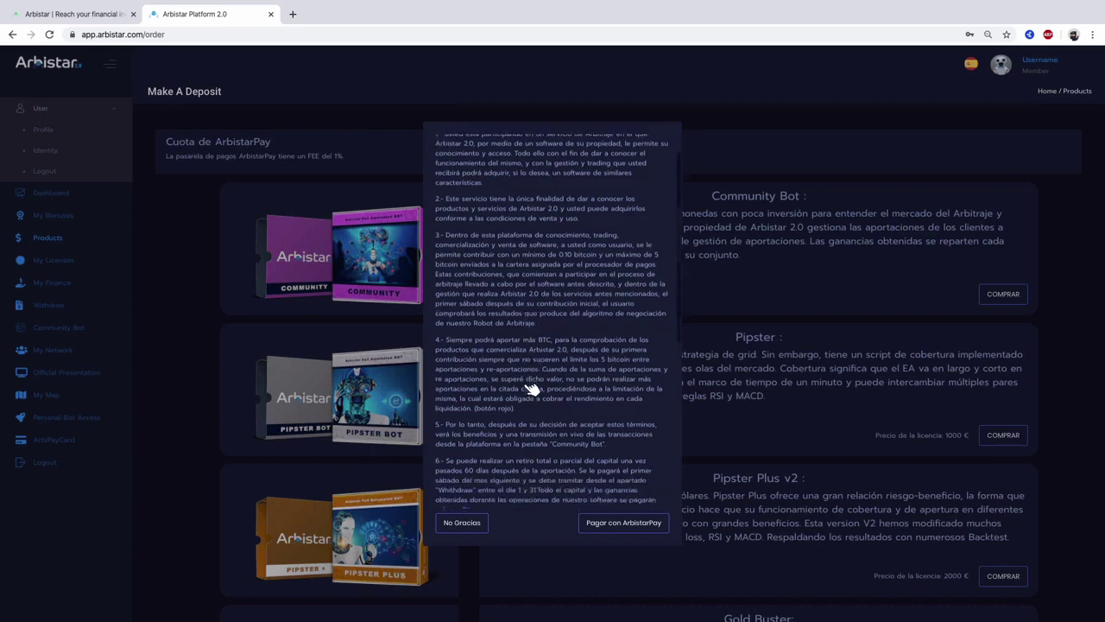
pyautogui.scroll(-5, 530, 388)
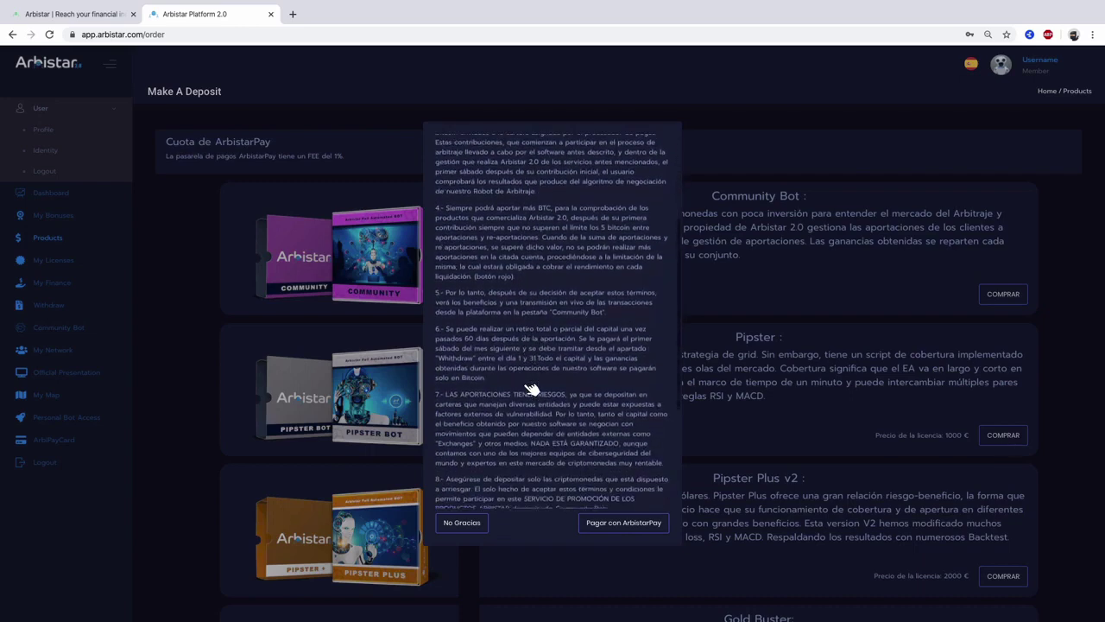
pyautogui.scroll(-4, 530, 389)
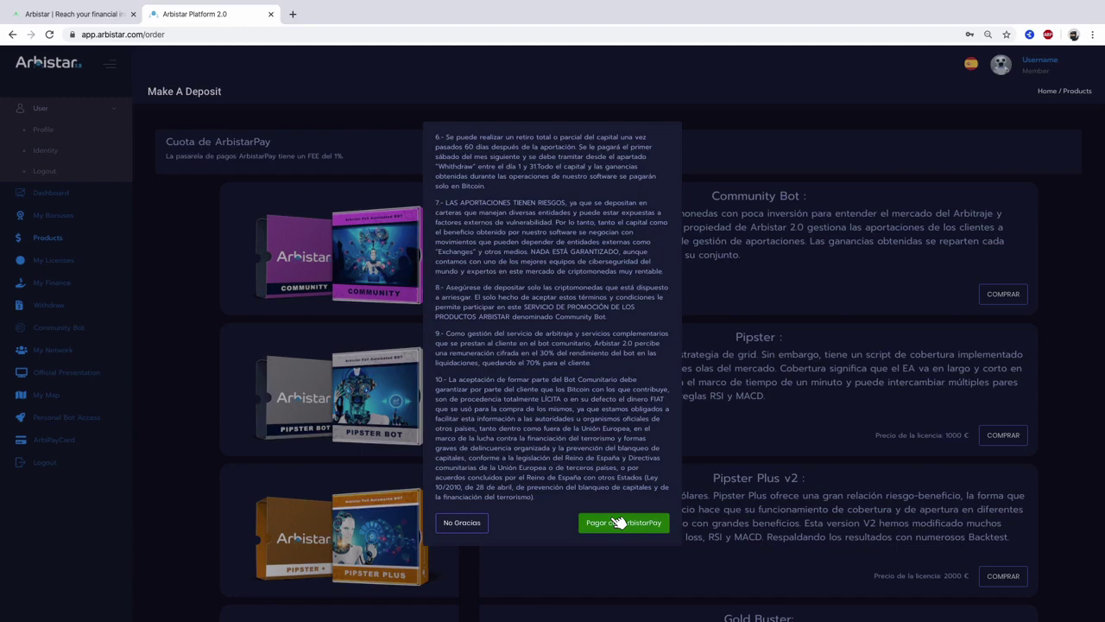
# - Pay with ArbistarPay and enter 0.1 BTC as the Community Bot amount
pyautogui.click(618, 523)
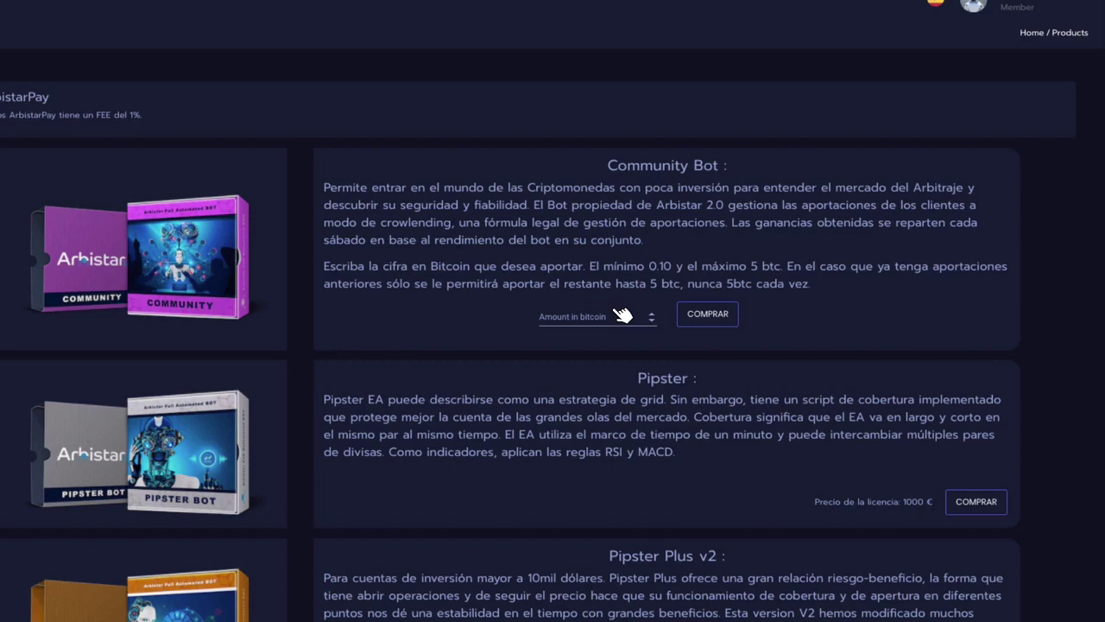
pyautogui.click(622, 314)
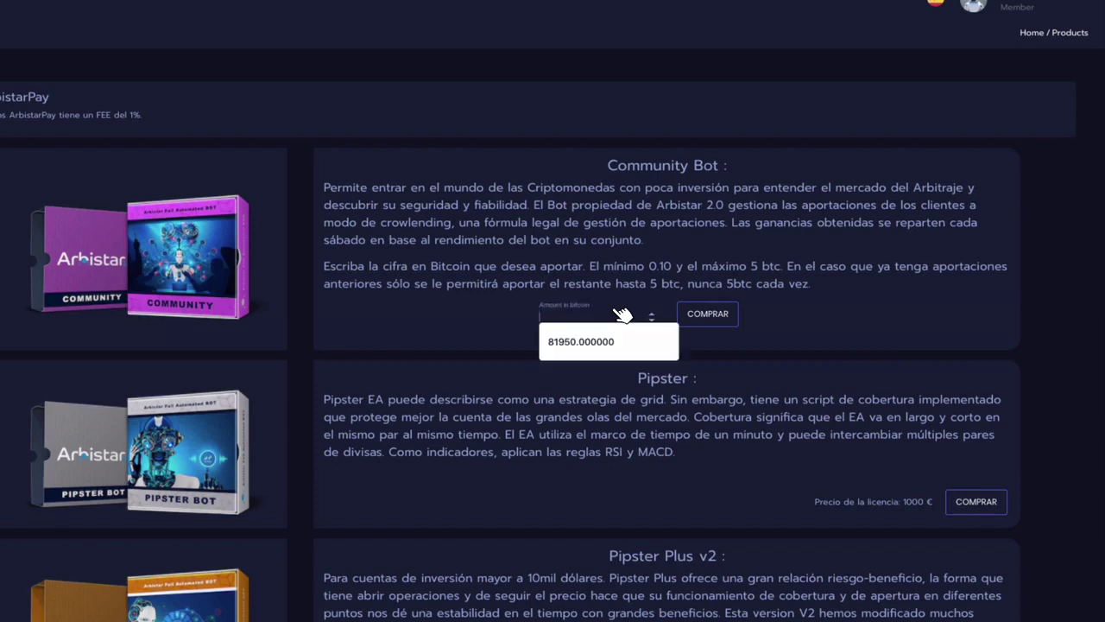
pyautogui.write('0.1')
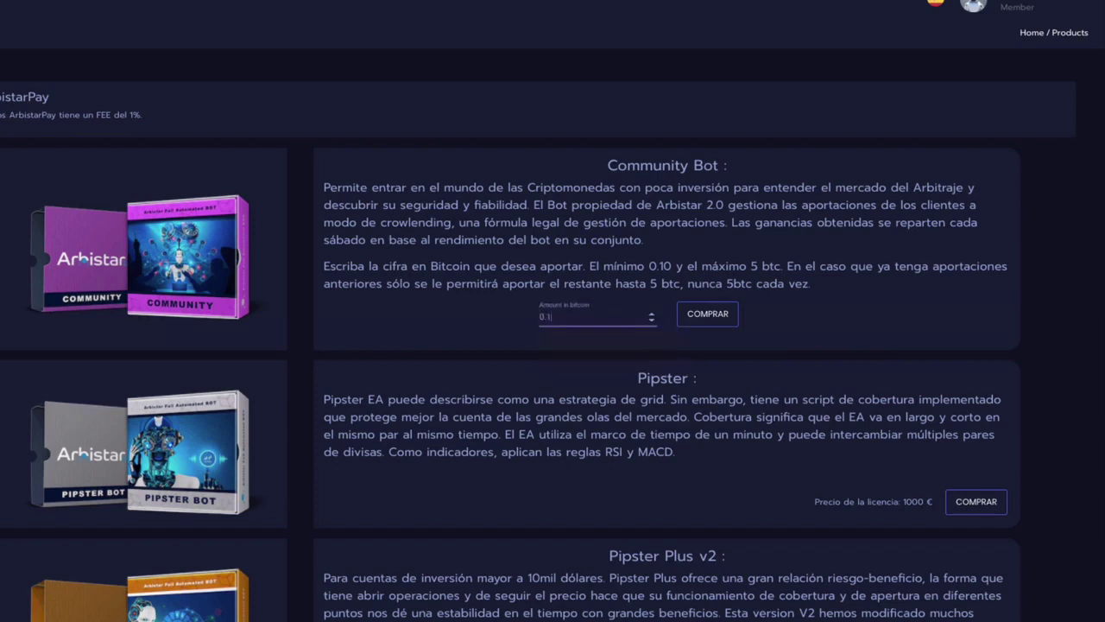
# - Submit the 0.1 BTC Community Bot purchase to bring up its paid ArbistarPay invoice
pyautogui.click(720, 312)
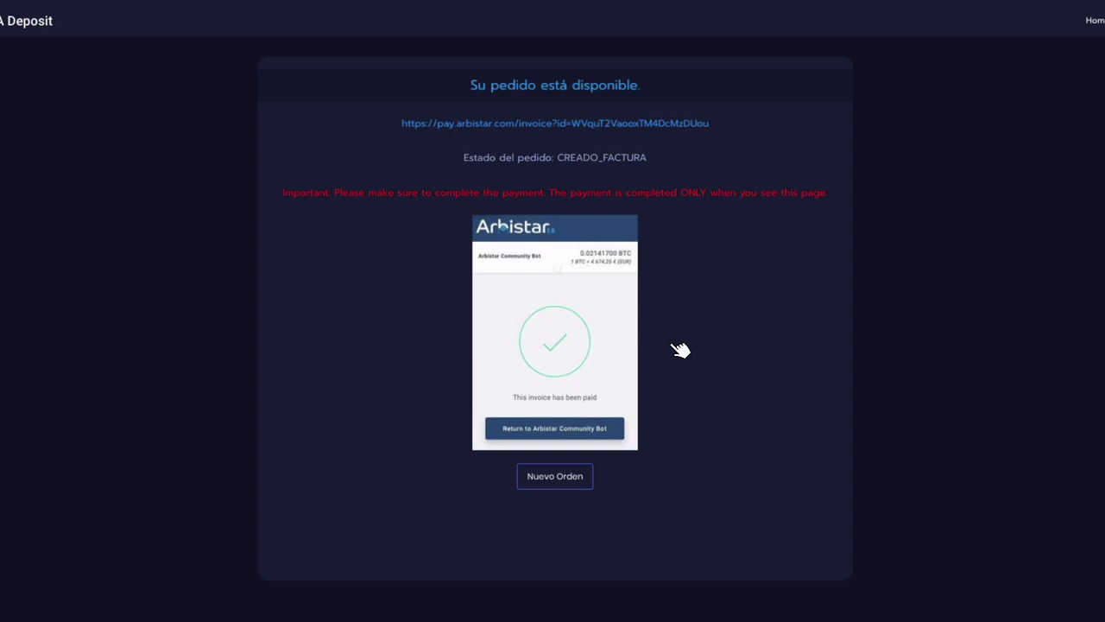
# - Open the order's invoice link showing the 0.10000100 BTC BTCPay invoice as paid
pyautogui.click(543, 124)
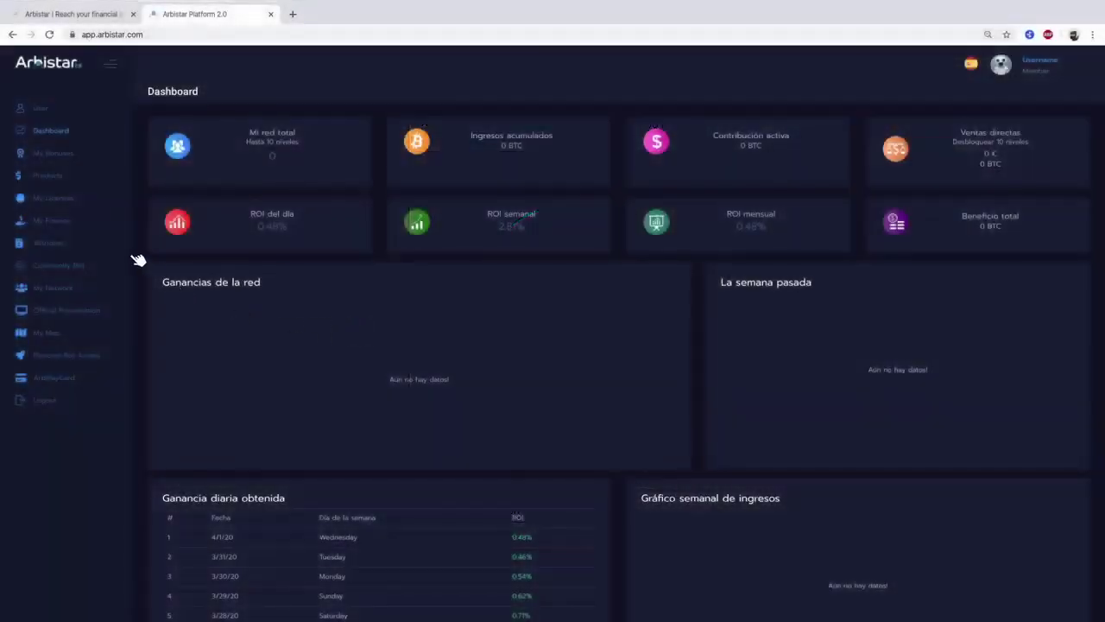
# - Open My Finance to see the active 0.09901089 BTC Contribution dated Apr 2, 2020
pyautogui.click(91, 222)
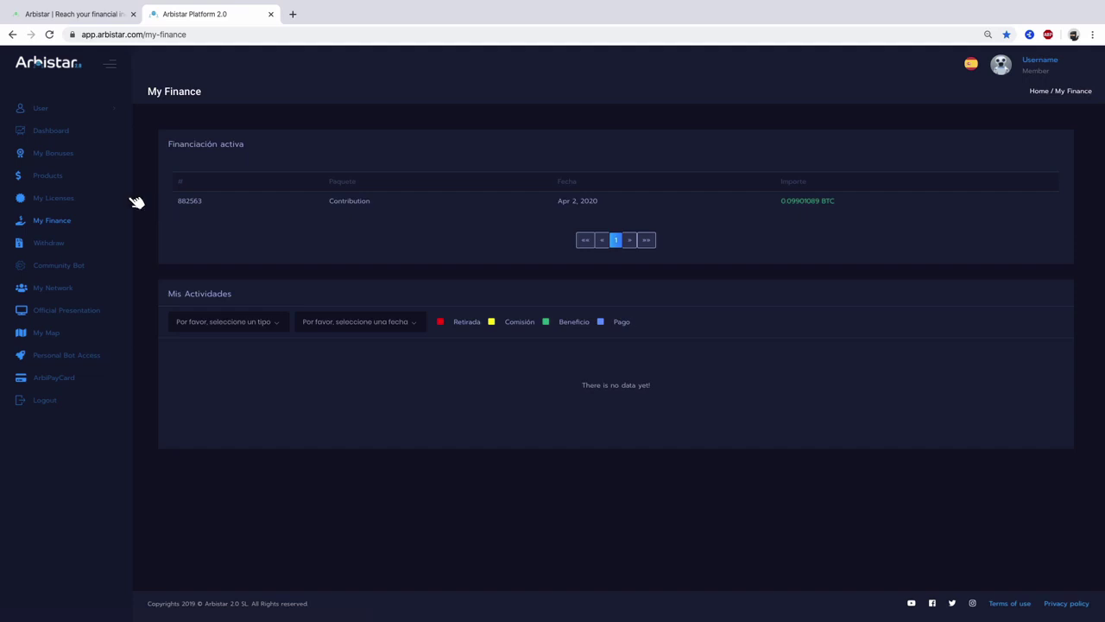
# - Check the empty My Licenses list, then show the Make A Deposit products catalogue
pyautogui.click(90, 196)
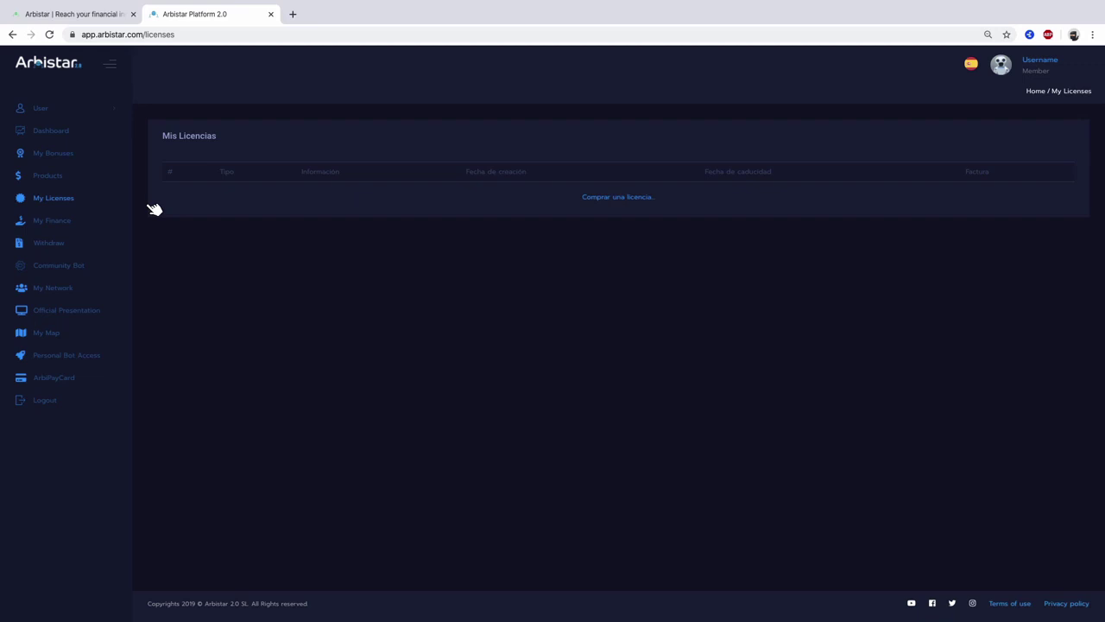
pyautogui.click(77, 172)
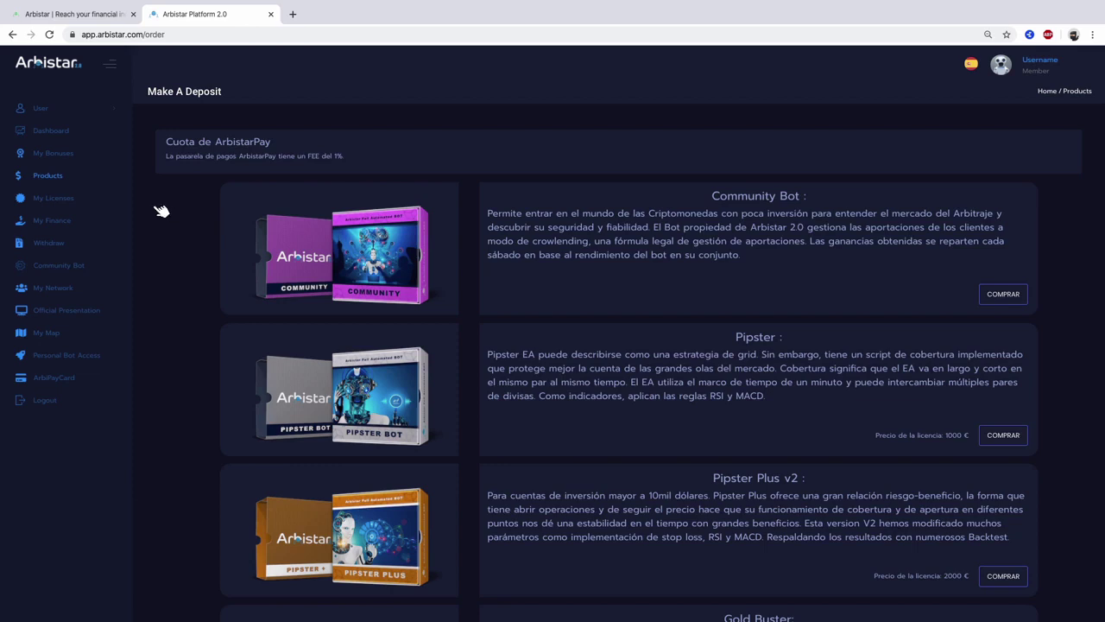
# - Return to the Dashboard showing 0 BTC active contribution and 2.81% weekly ROI
pyautogui.click(69, 135)
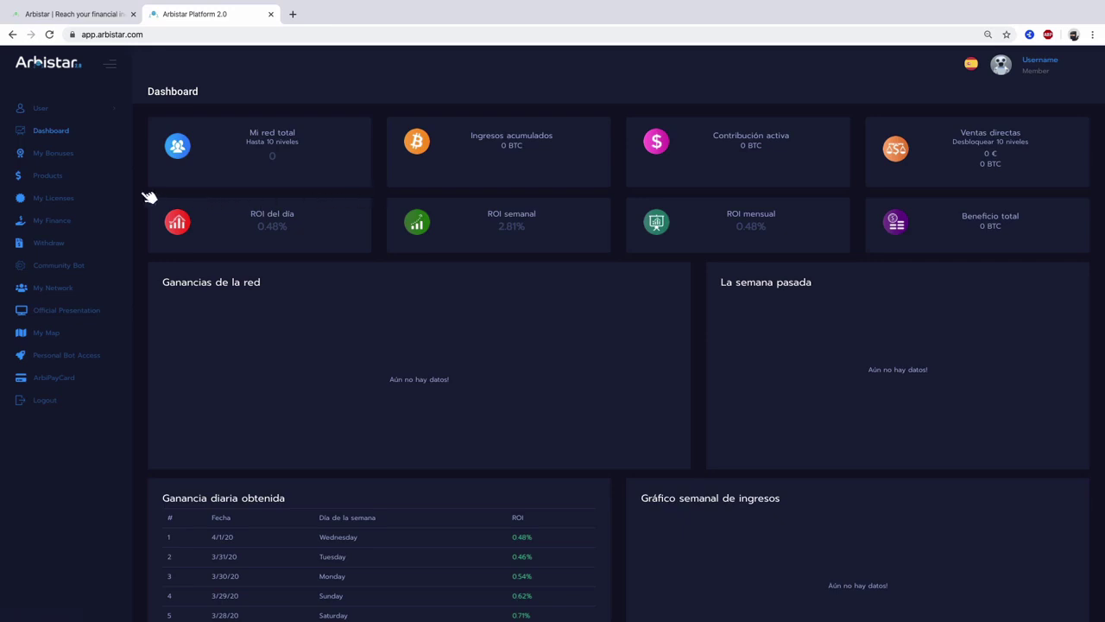
# - Open User > Profile and switch compound interest off and back on
pyautogui.click(65, 110)
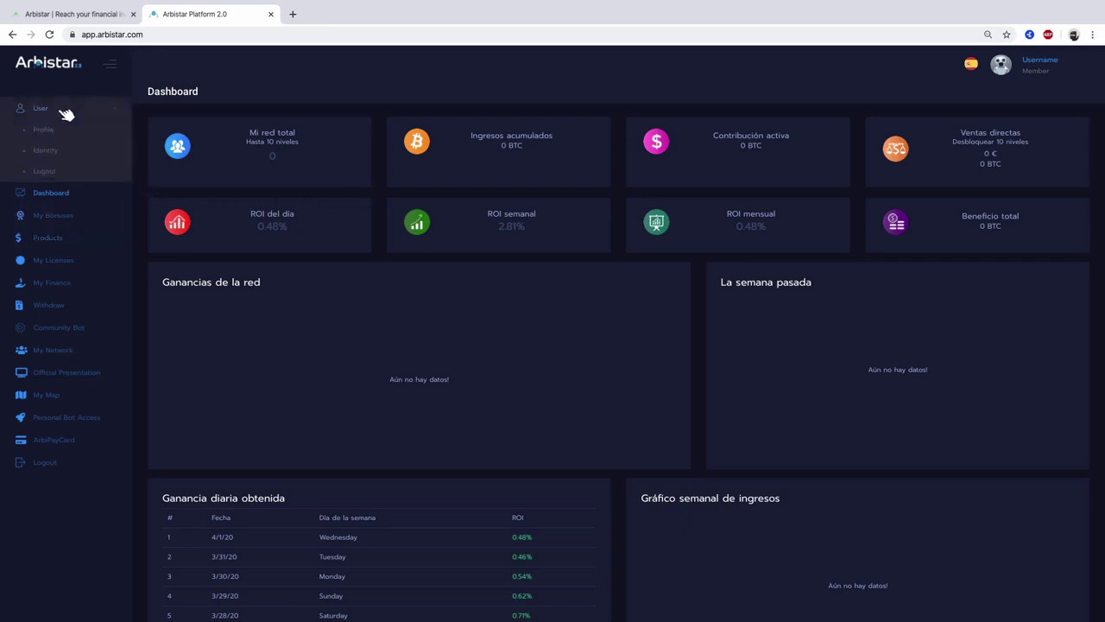
pyautogui.click(57, 126)
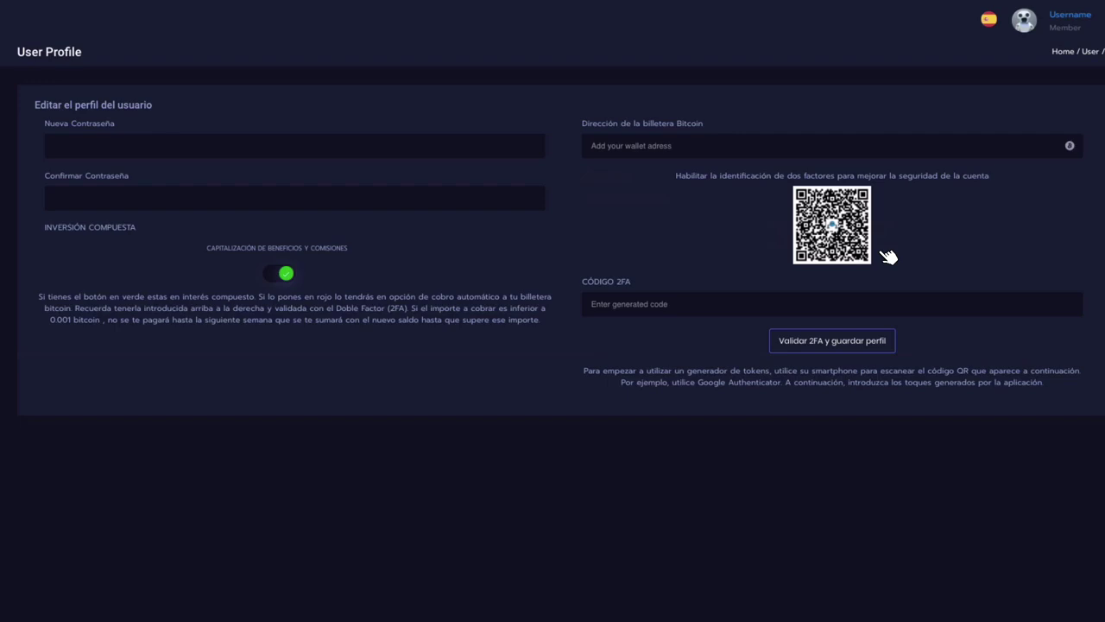
pyautogui.click(280, 277)
pyautogui.click(282, 277)
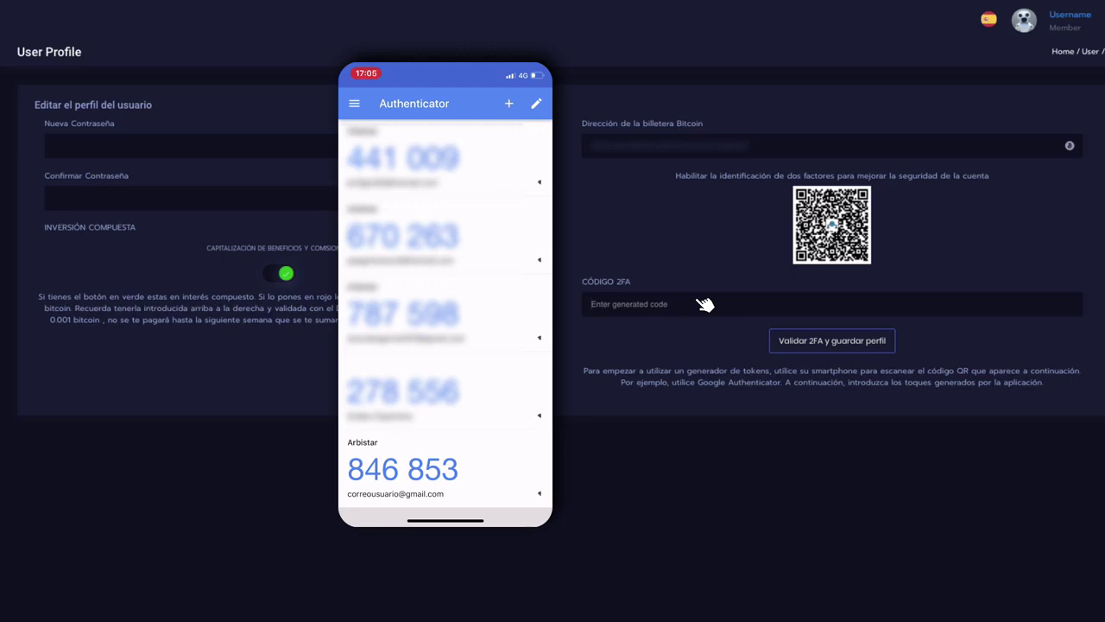
# - Enter the authenticator's six-digit 2FA code and validate it to save the profile
pyautogui.click(701, 300)
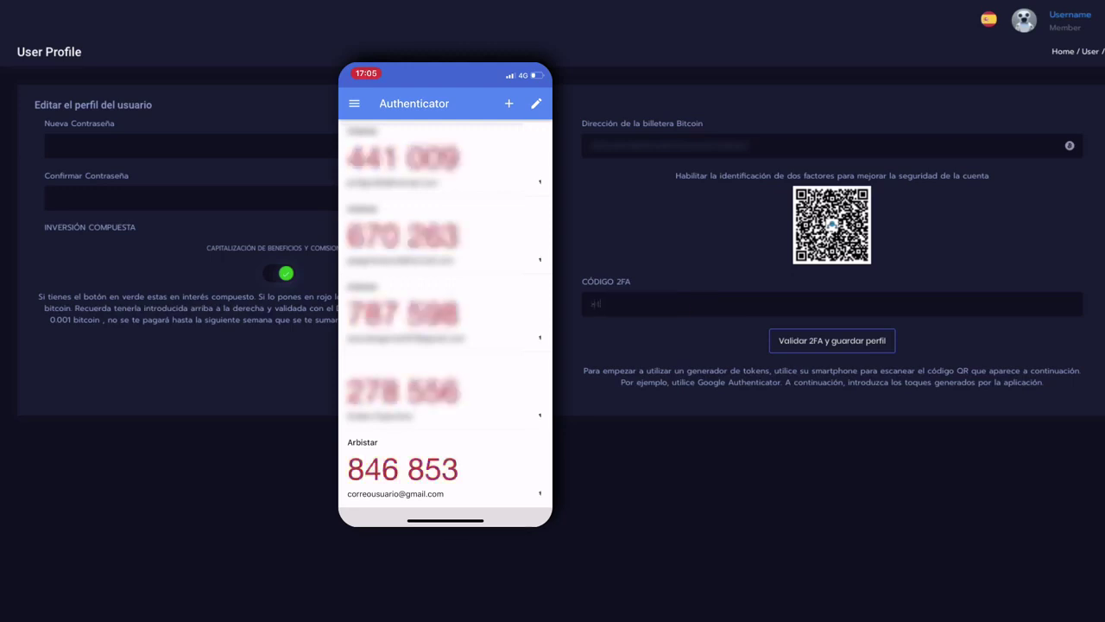
pyautogui.press('BackSpace')
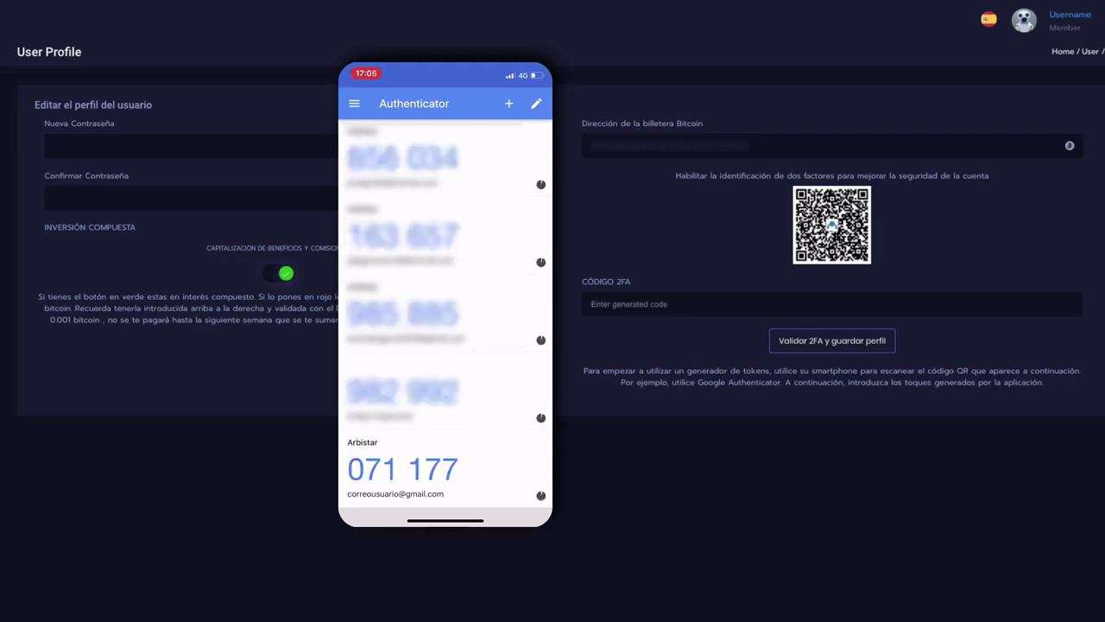
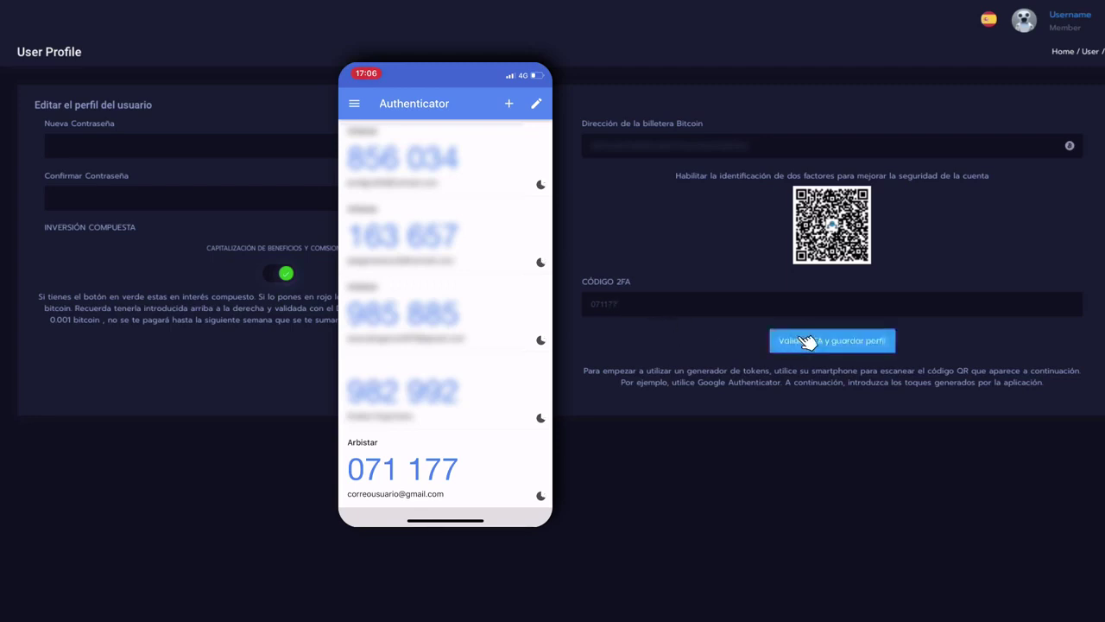
pyautogui.click(807, 342)
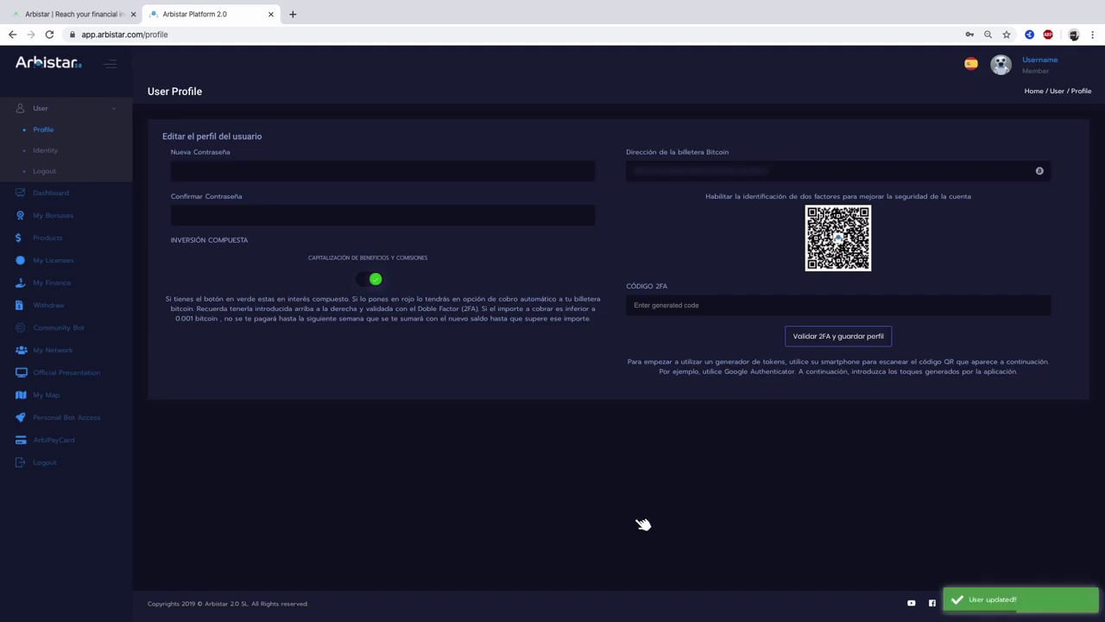
# - Revisit the Profile to toggle compound interest off and on, ending on the Dashboard
pyautogui.click(52, 195)
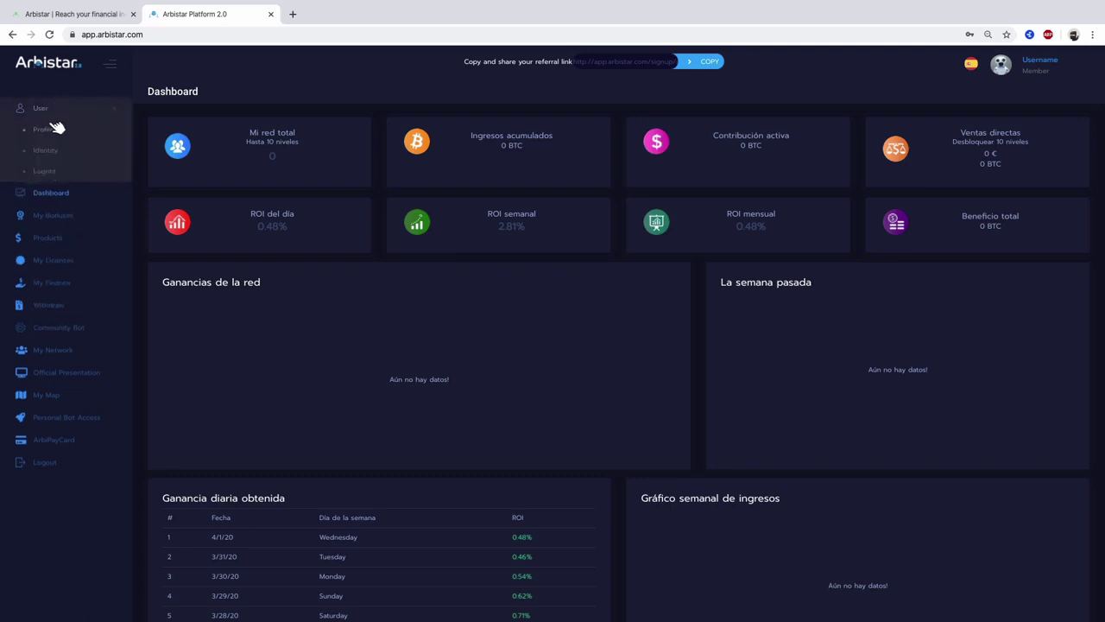
pyautogui.click(50, 129)
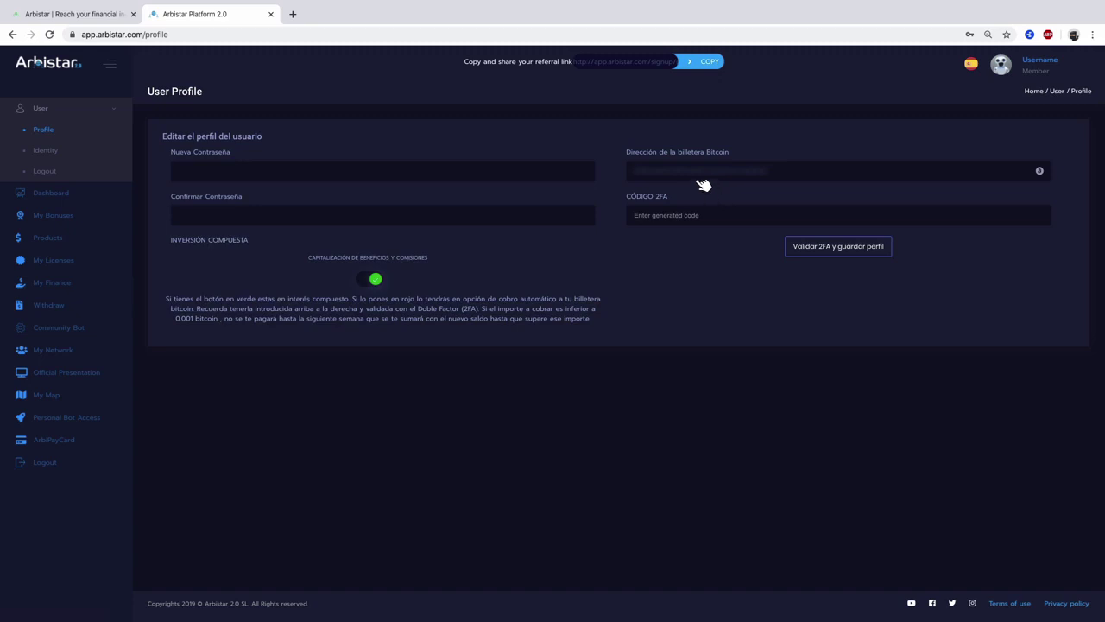
pyautogui.click(373, 282)
pyautogui.click(372, 281)
pyautogui.click(71, 195)
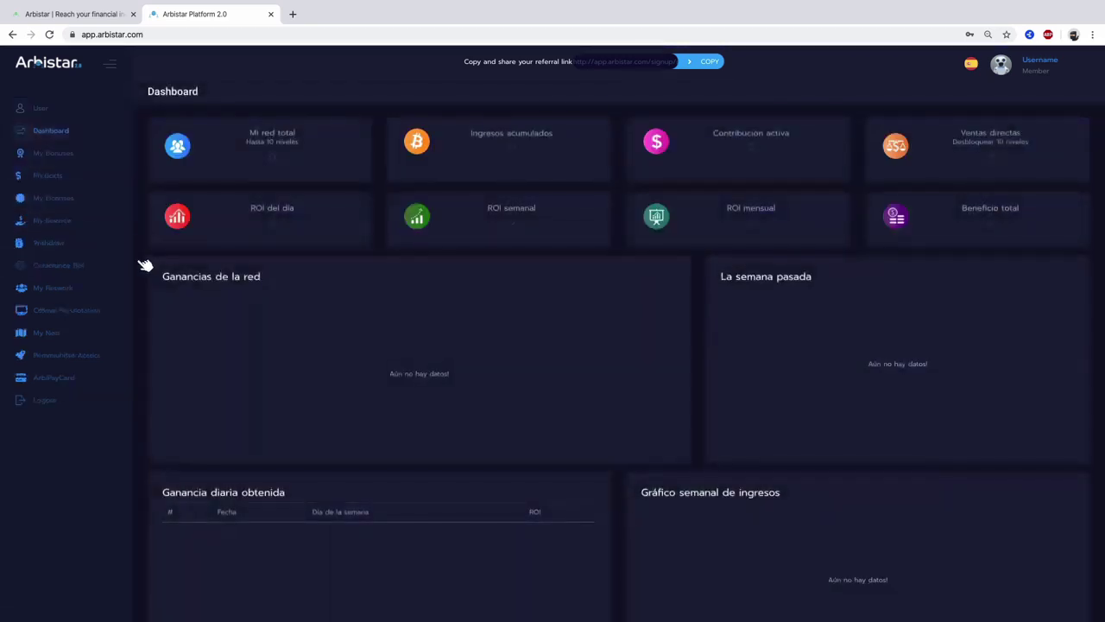